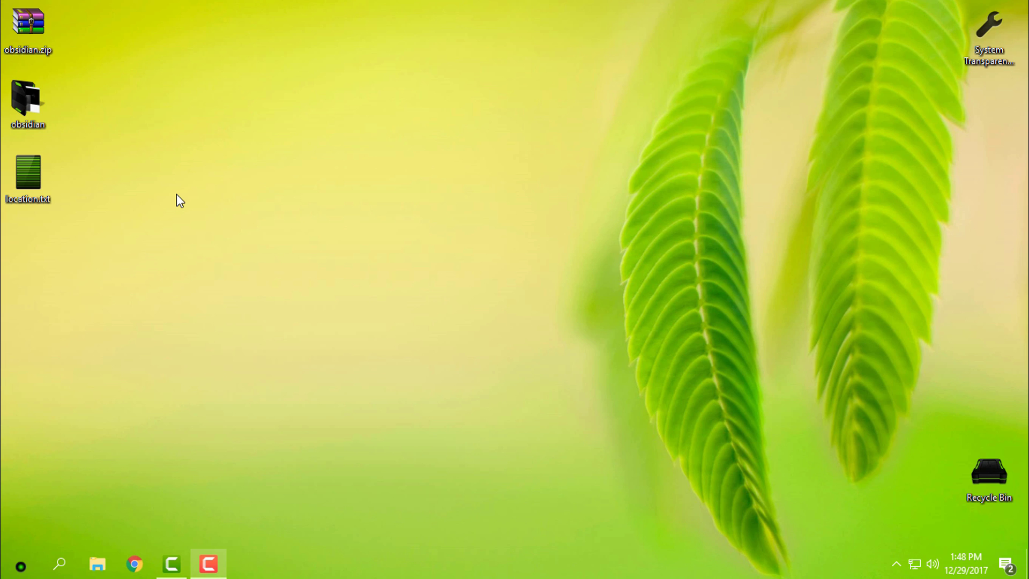
Select the obsidian folder, then several desktop icons together.
click(46, 114)
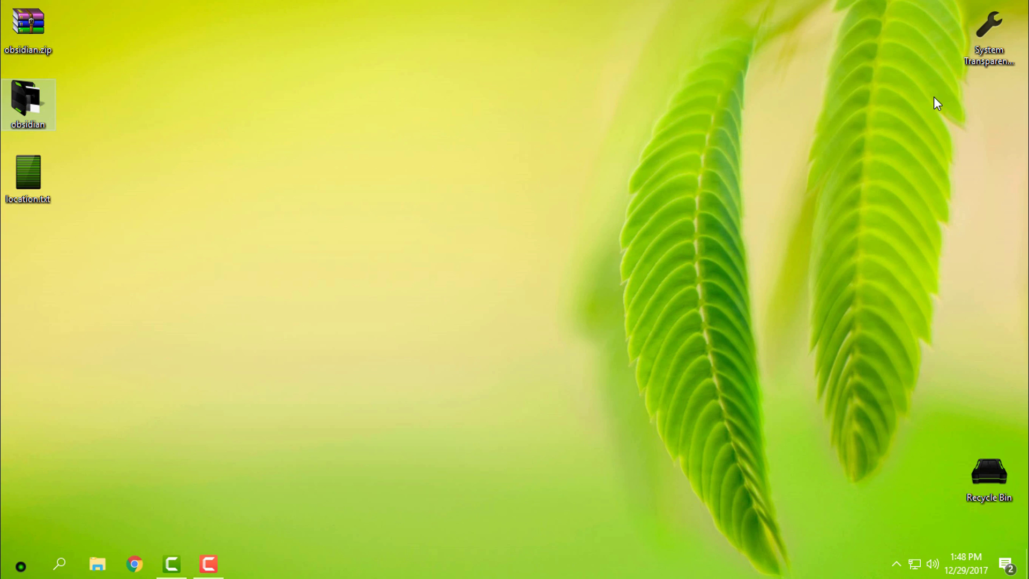
drag(940, 47, 676, 433)
Extract obsidian.zip to an obsidian folder and copy the obsidian folder and obsidian-1.theme.
right_click(37, 19)
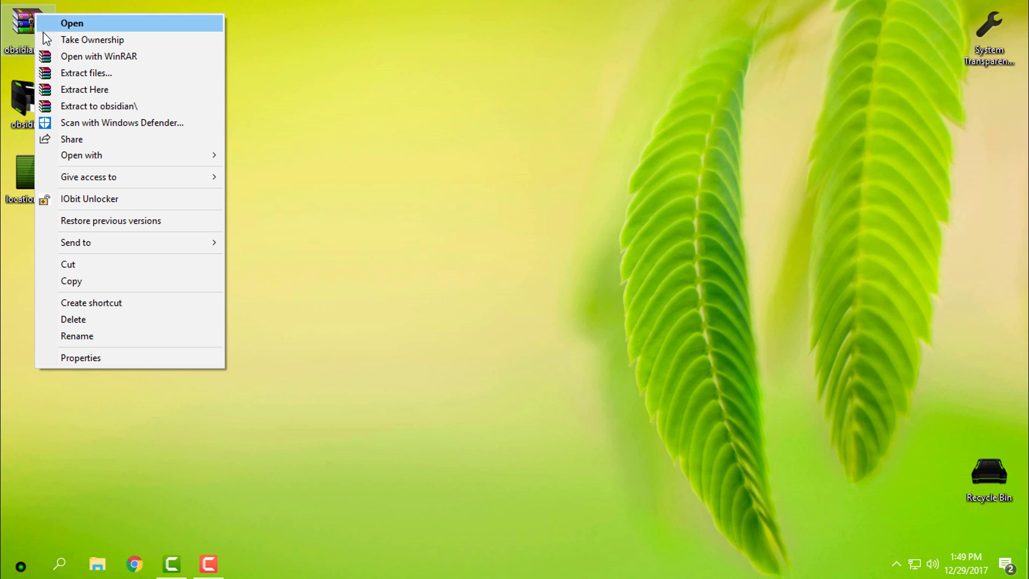
click(161, 105)
double_click(34, 104)
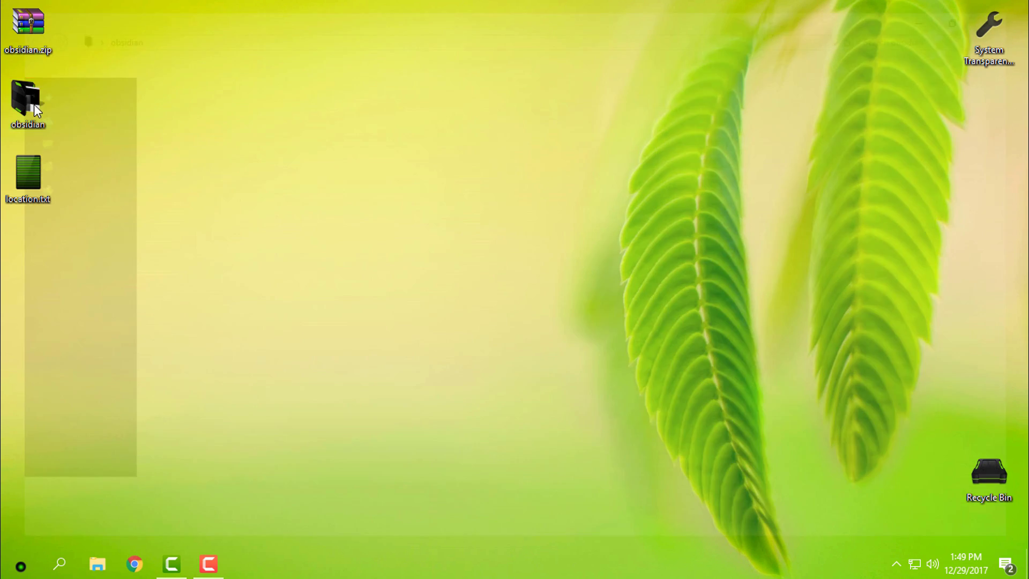
drag(202, 132, 258, 95)
right_click(258, 96)
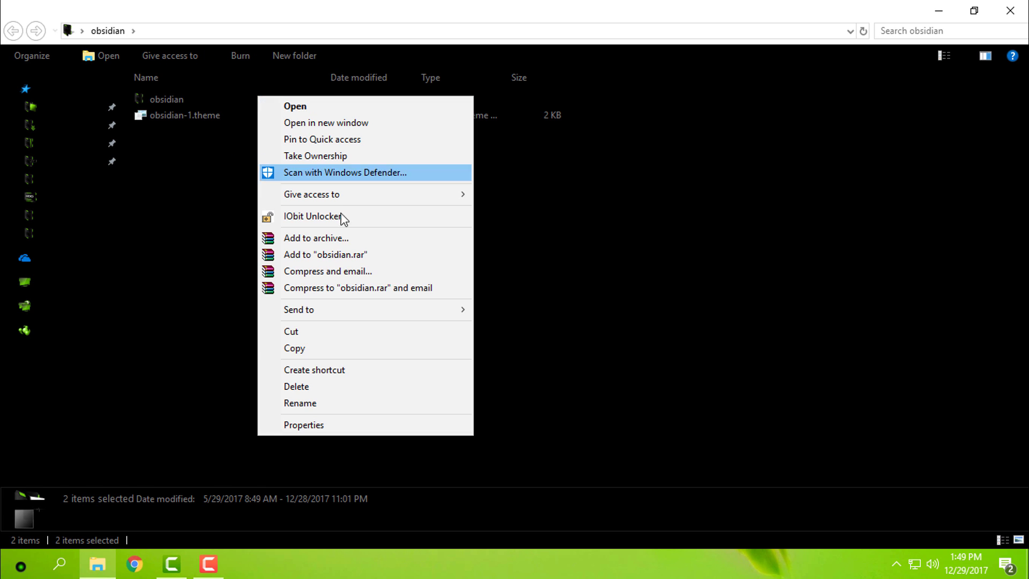
click(300, 350)
Browse to C:\Windows\Resources\Themes, bring up its options, then close File Explorer.
click(59, 283)
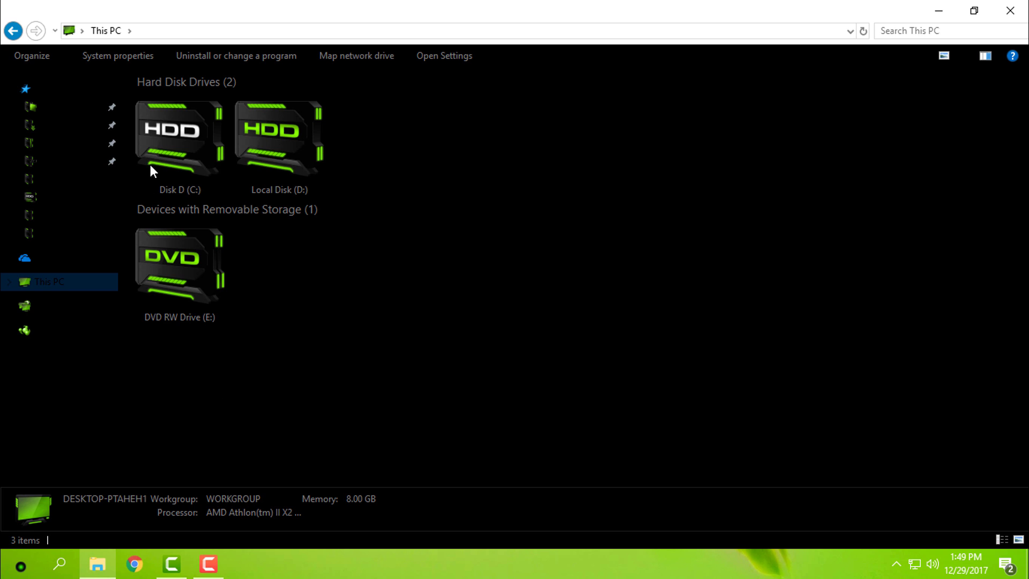
double_click(166, 154)
double_click(277, 201)
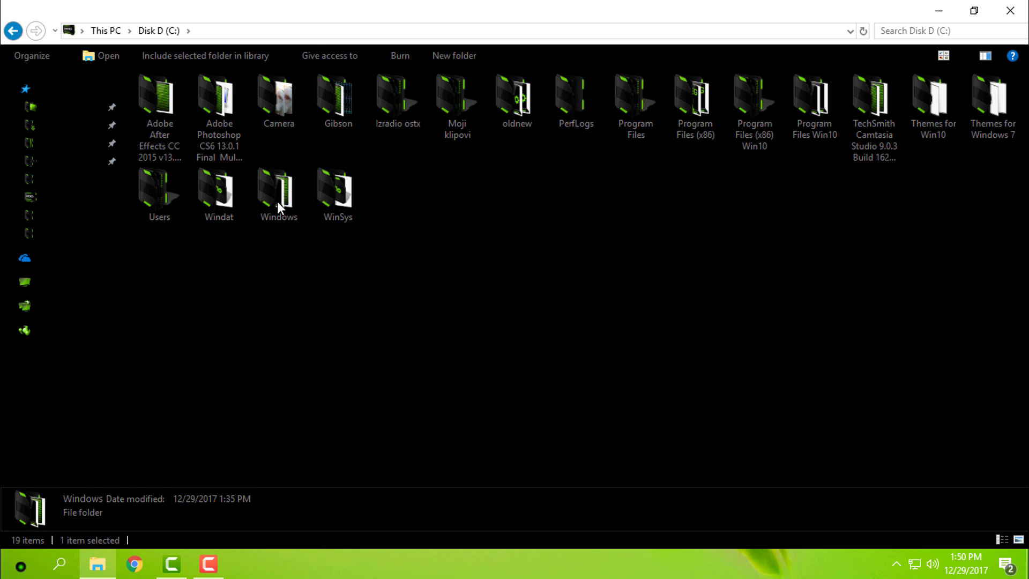
text(rem)
double_click(175, 141)
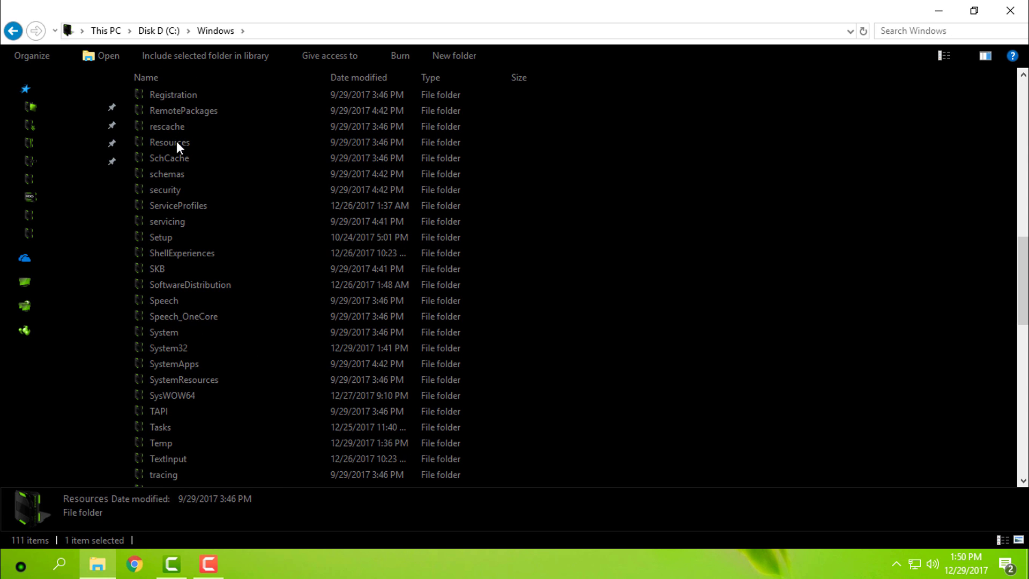
double_click(182, 132)
right_click(737, 221)
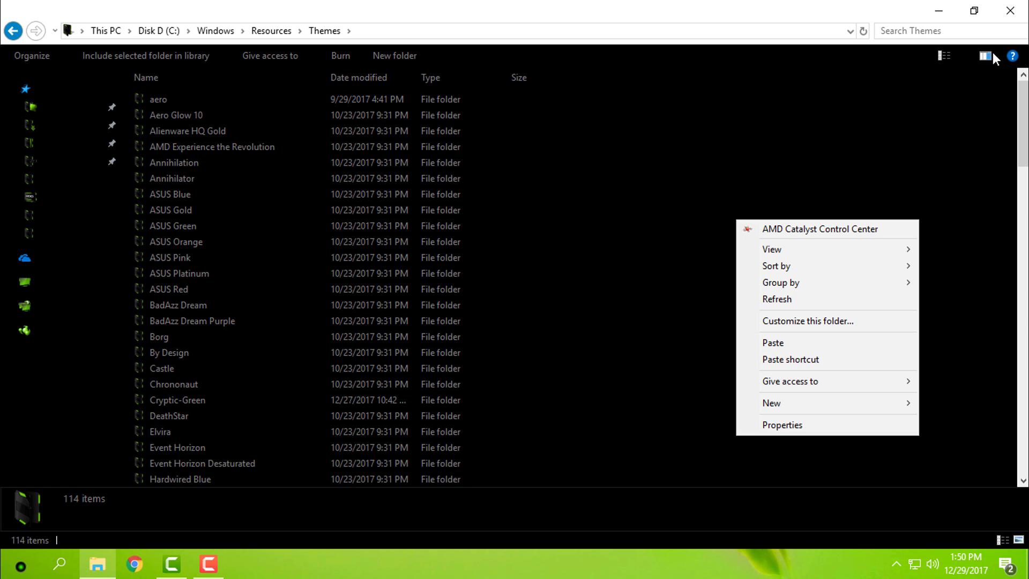
click(1010, 10)
From the desktop's Personalize settings, go to Themes and scroll to the Obsidian theme.
right_click(316, 152)
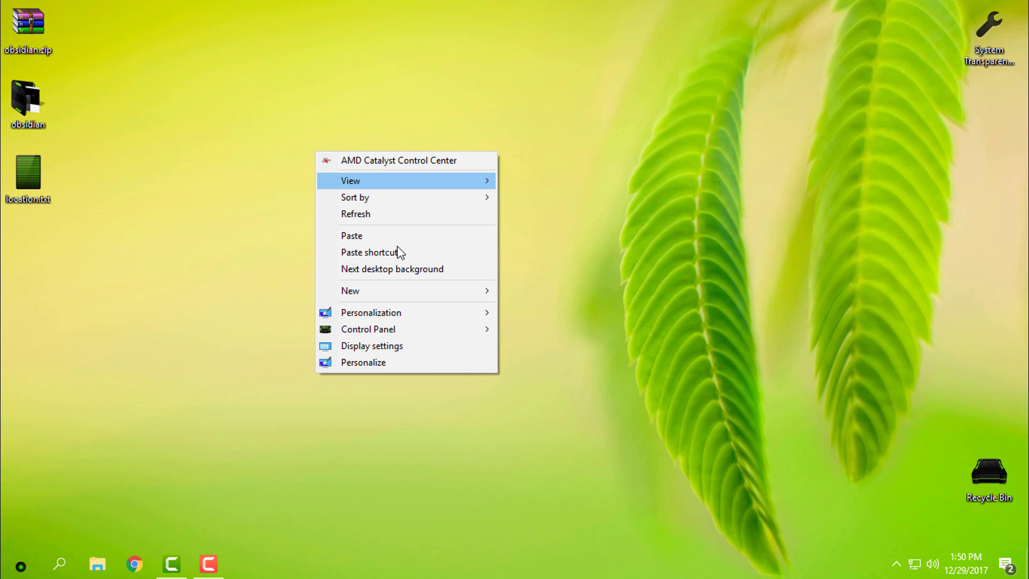
click(362, 363)
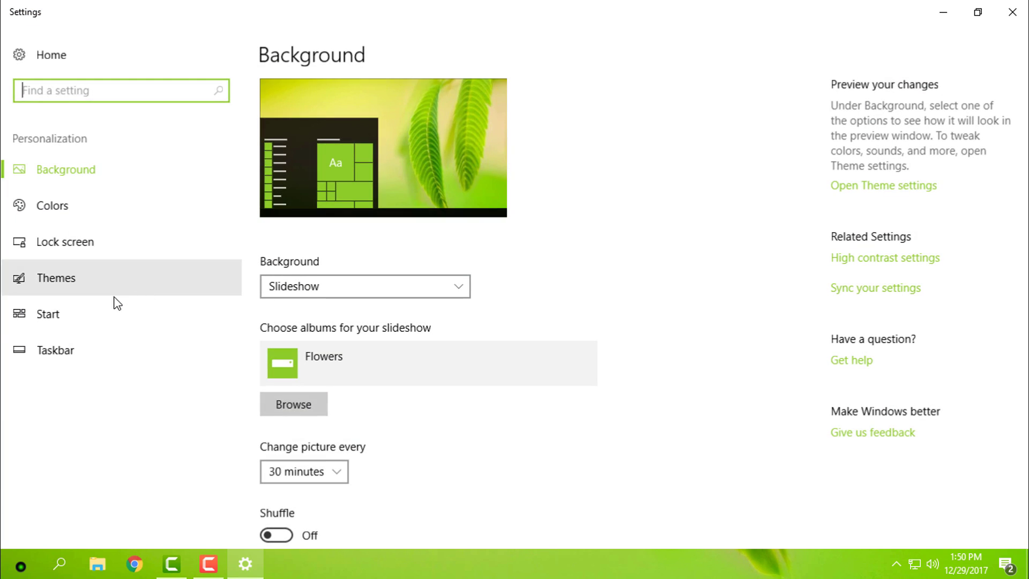
click(60, 279)
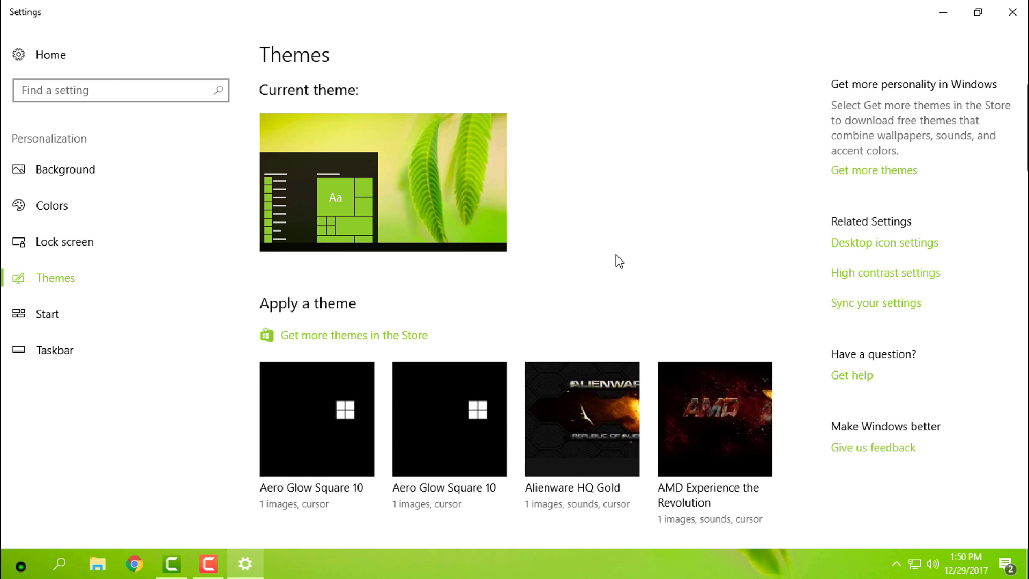
scroll(621, 263, down, 6)
scroll(500, 278, up, 1)
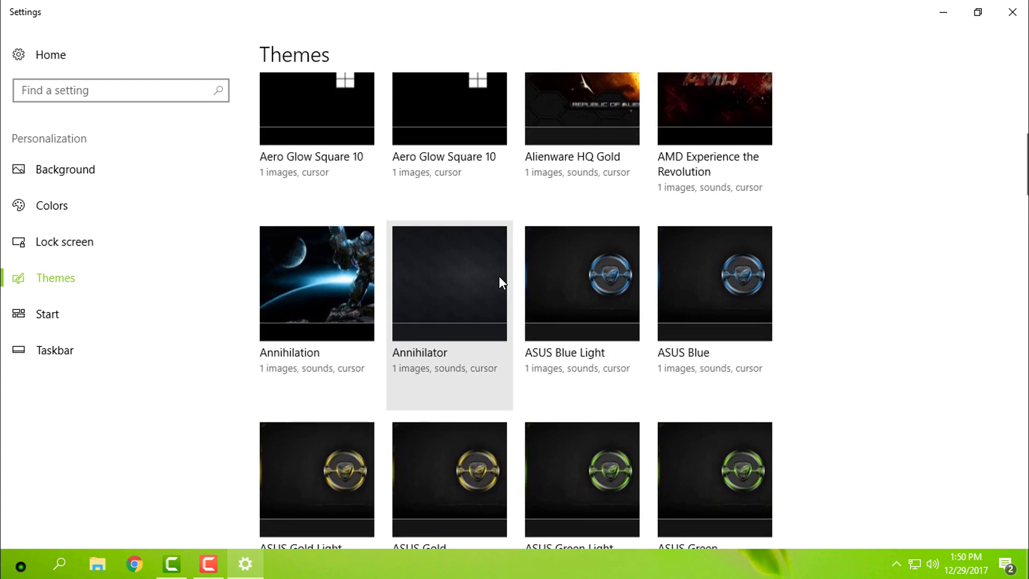
scroll(500, 279, down, 15)
scroll(500, 281, down, 14)
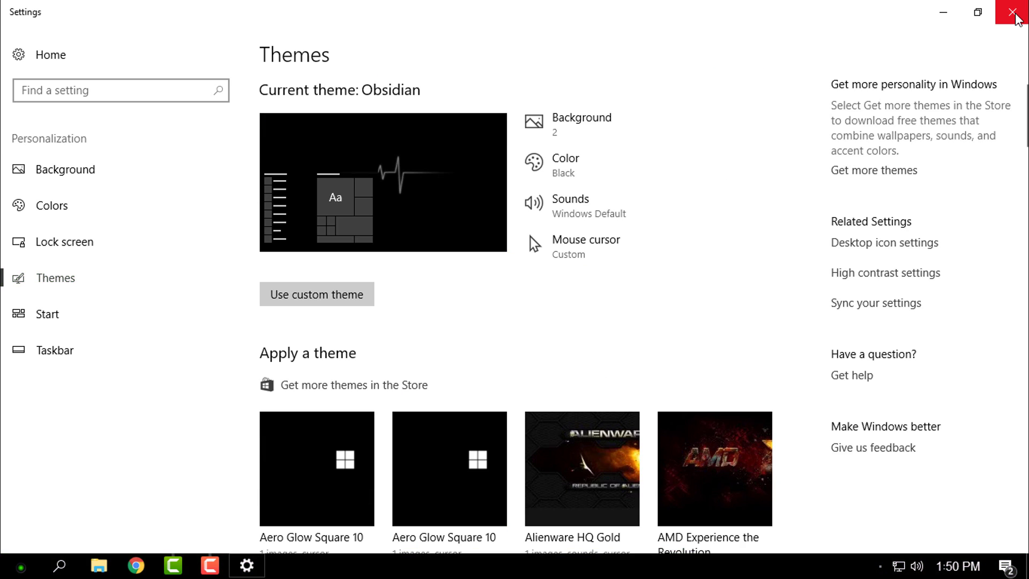
Close Settings, refresh the desktop, and briefly open then close File Explorer.
click(1016, 16)
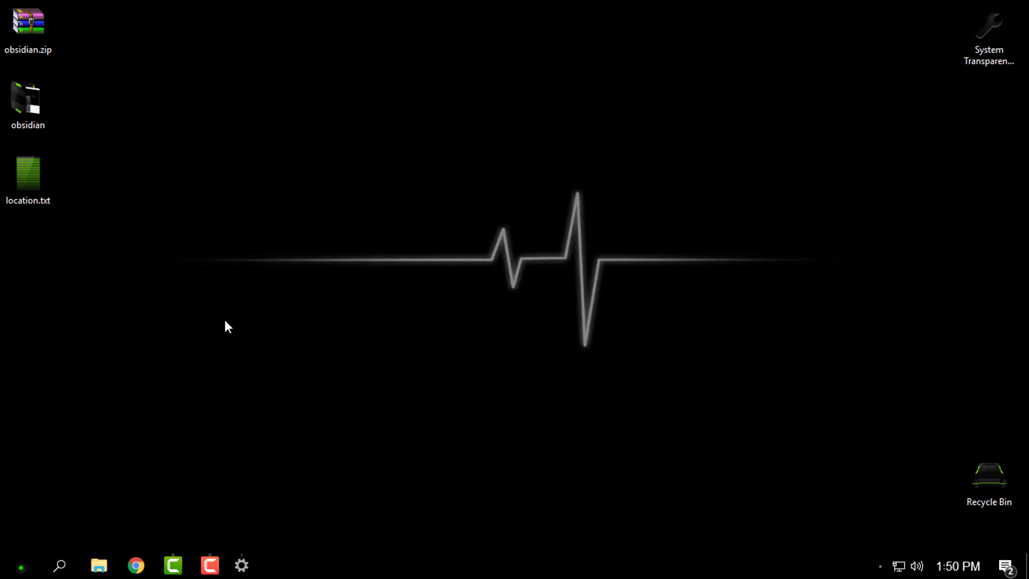
right_click(202, 259)
click(207, 318)
click(99, 564)
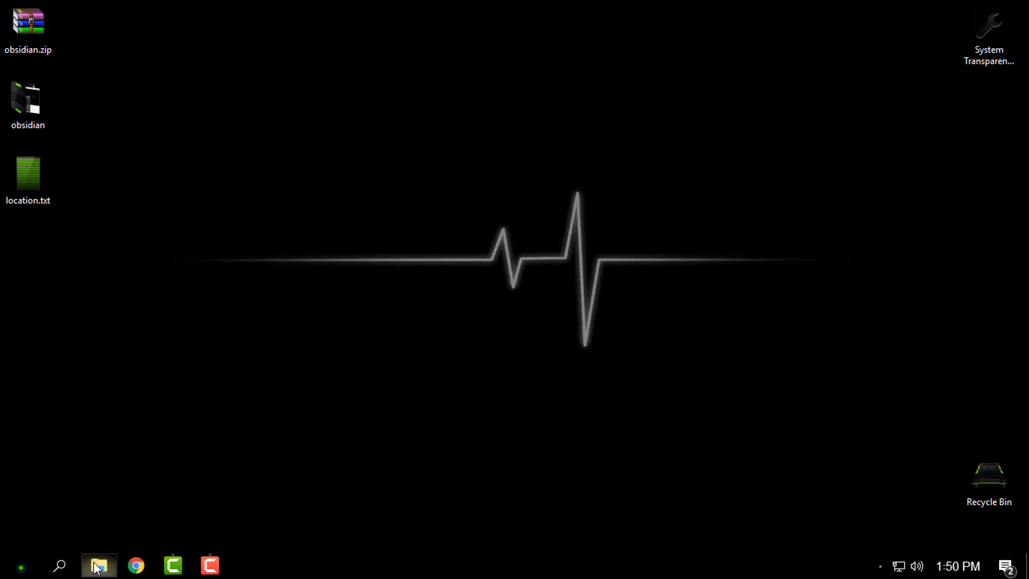
drag(509, 88, 548, 74)
click(830, 73)
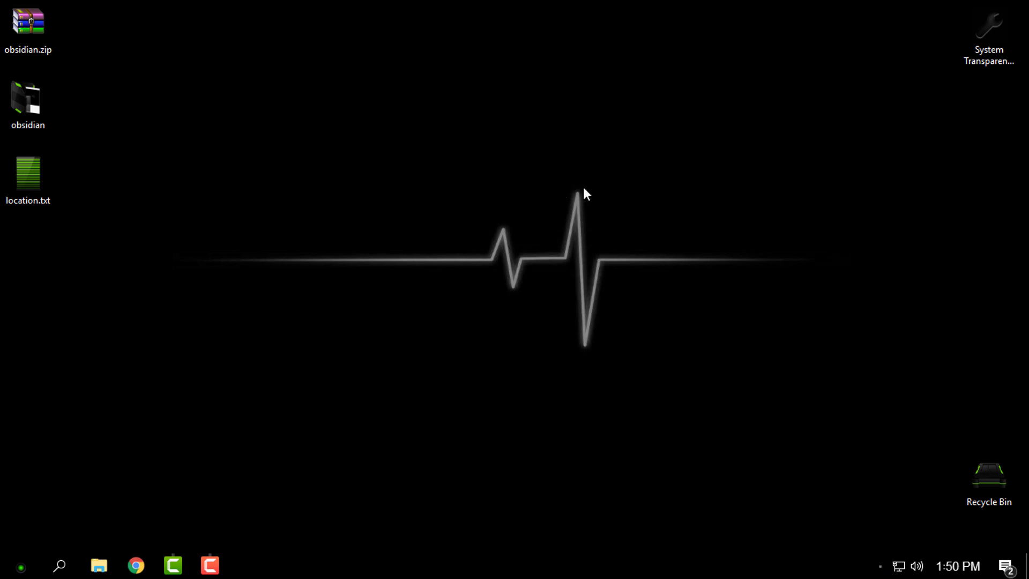
Open location.txt and copy the whole AppData\Local\Microsoft folder path.
double_click(32, 182)
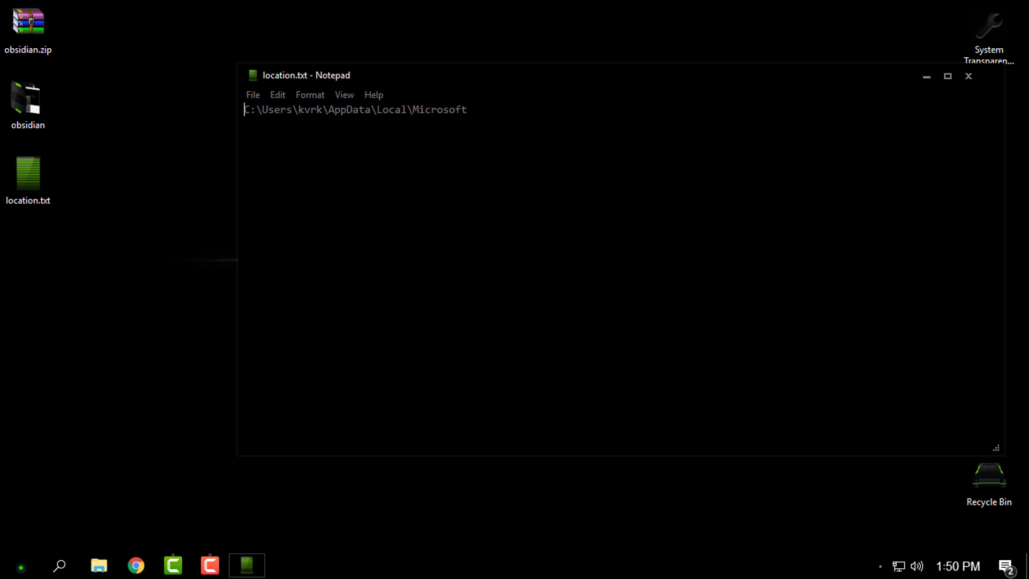
key(ctrl+a)
right_click(265, 108)
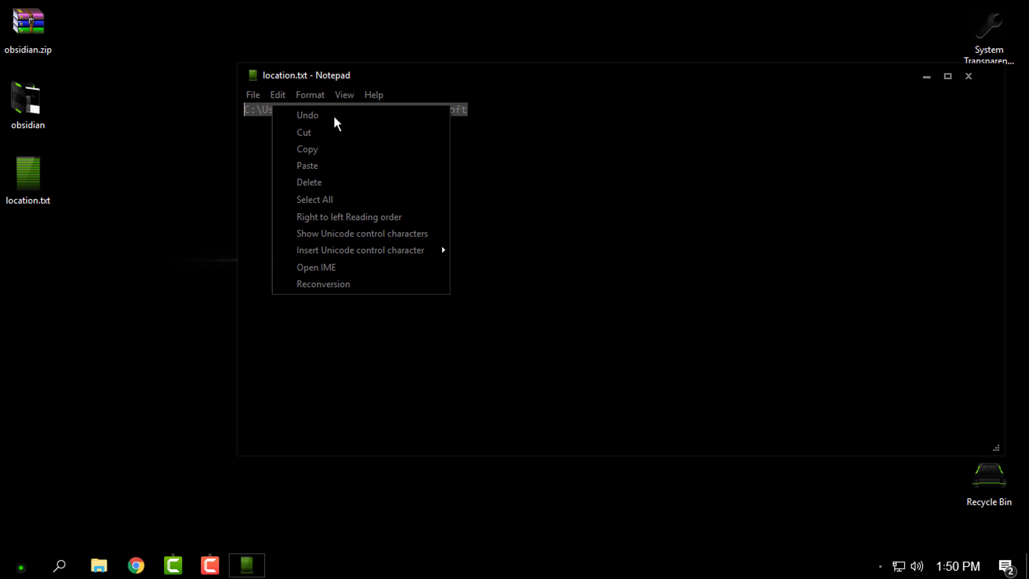
click(345, 143)
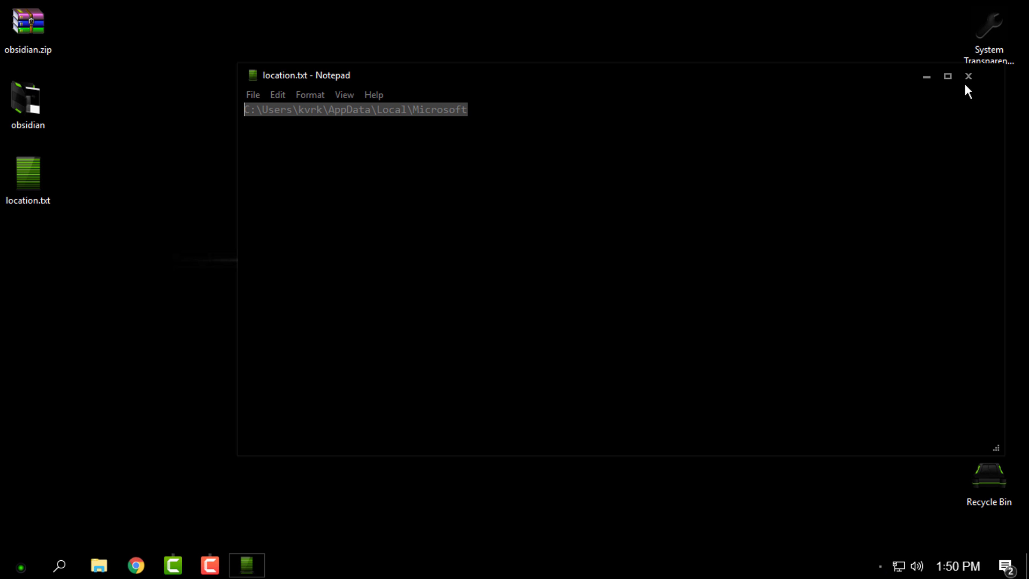
right_click(427, 121)
click(461, 164)
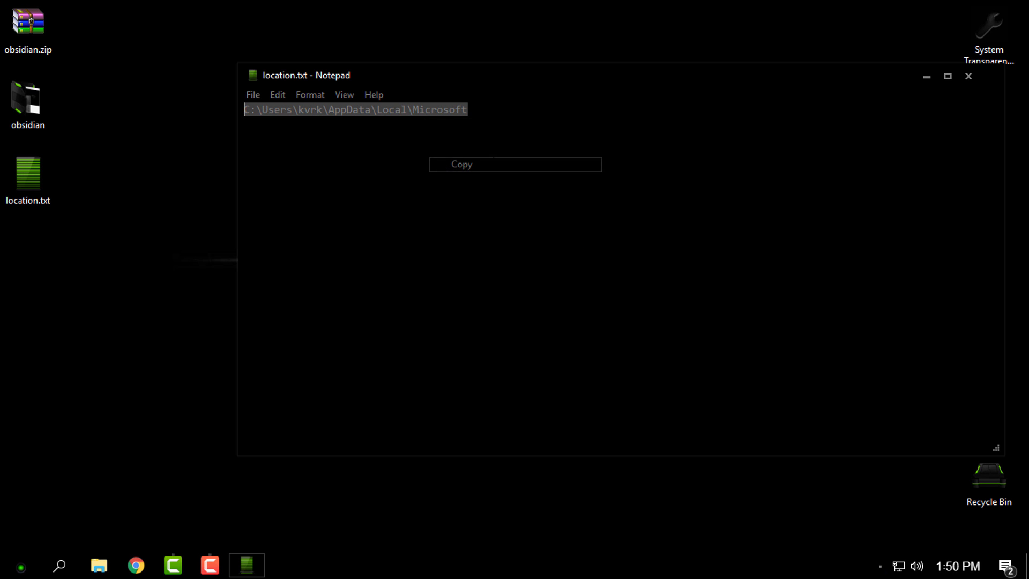
Close location.txt and open the pasted AppData\Local\Microsoft path in a maximized File Explorer.
click(968, 76)
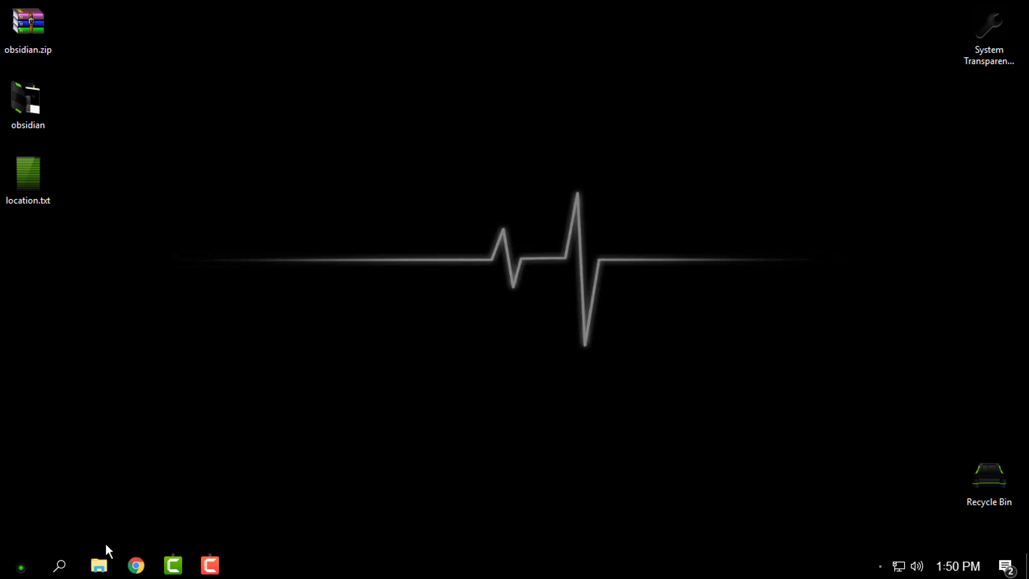
click(99, 566)
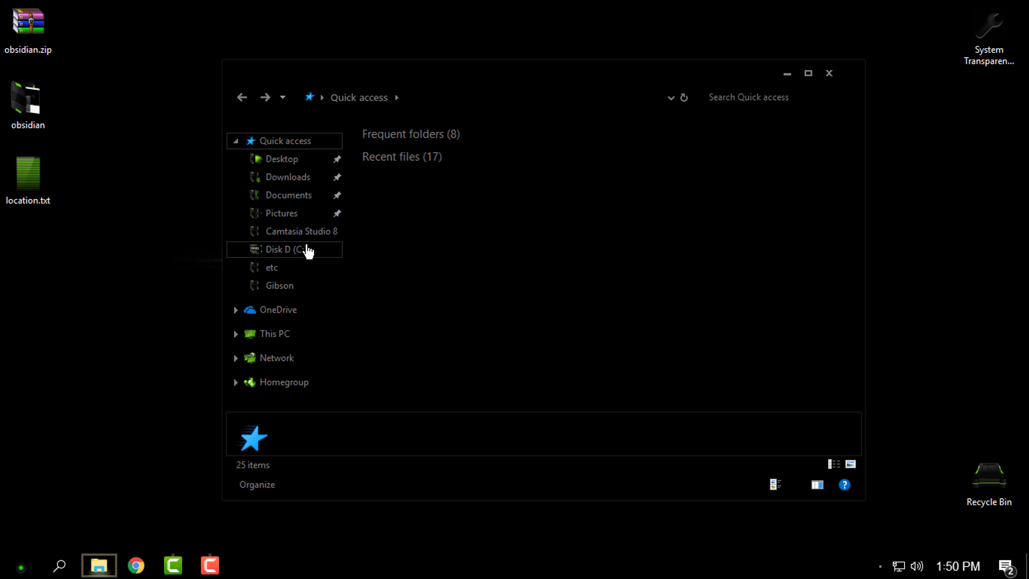
click(430, 101)
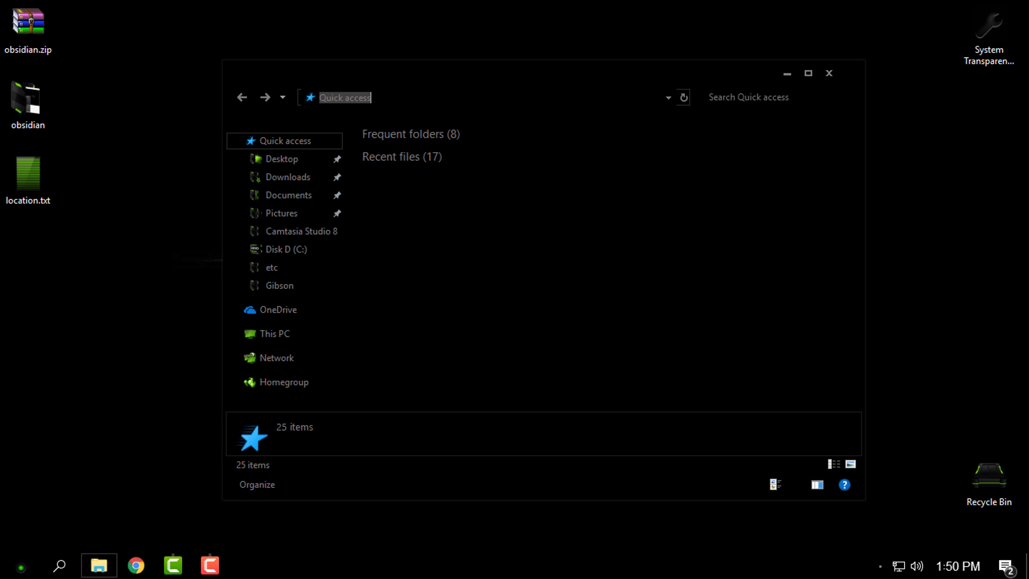
right_click(429, 102)
click(451, 155)
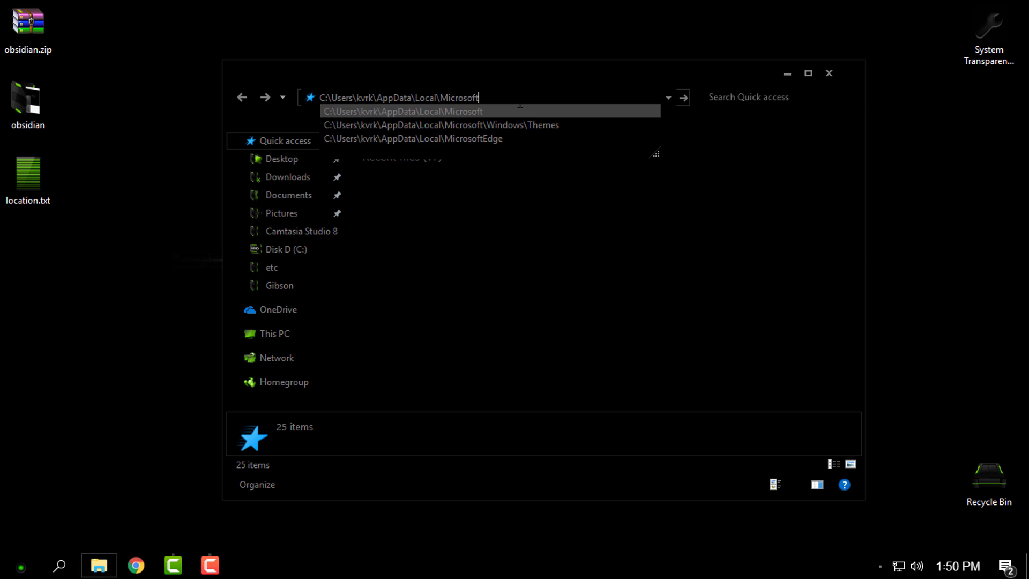
key(Return)
click(808, 73)
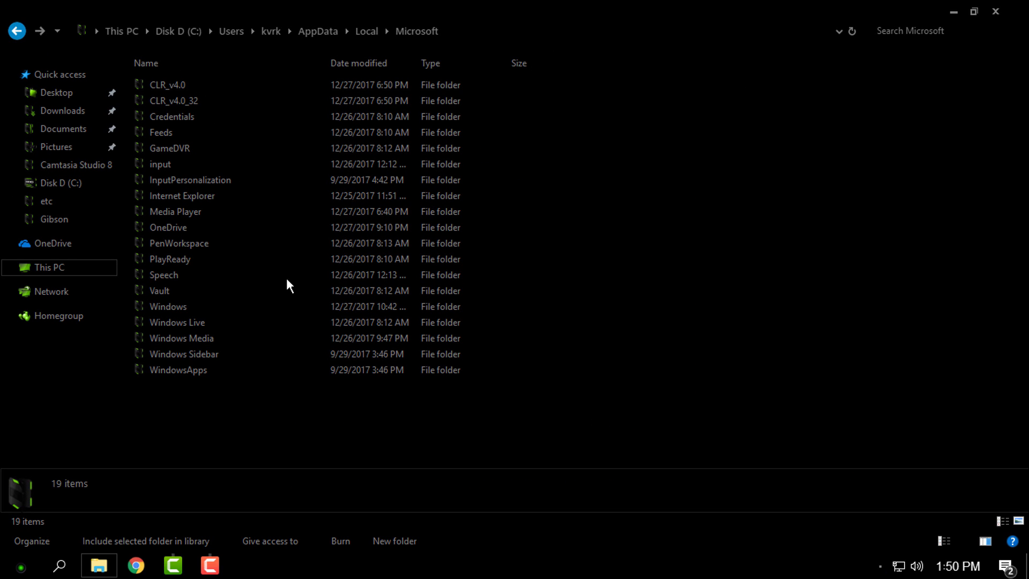
Open Windows\BackgroundSlideshow\Slideshow under the Microsoft folder.
double_click(175, 307)
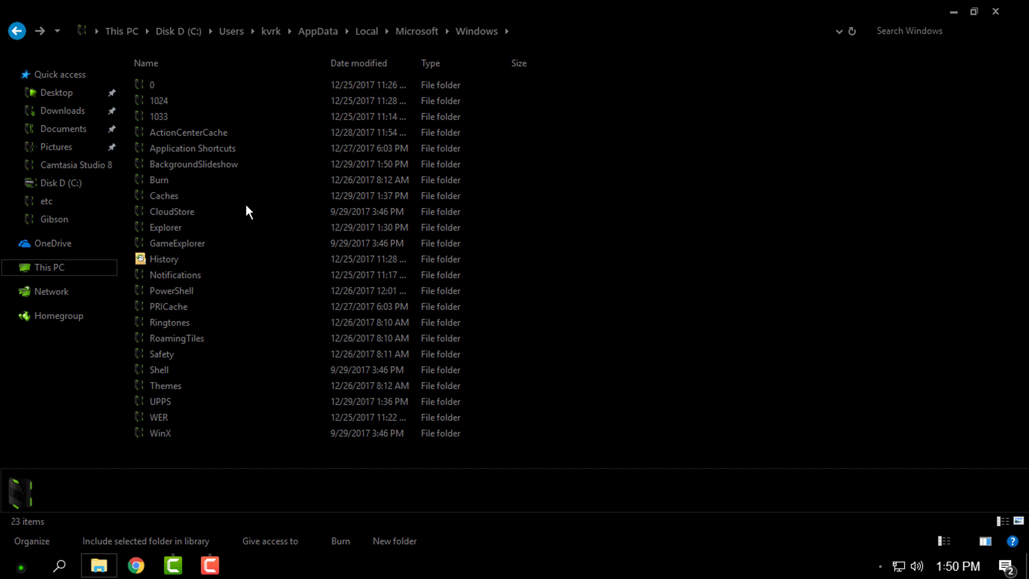
click(181, 164)
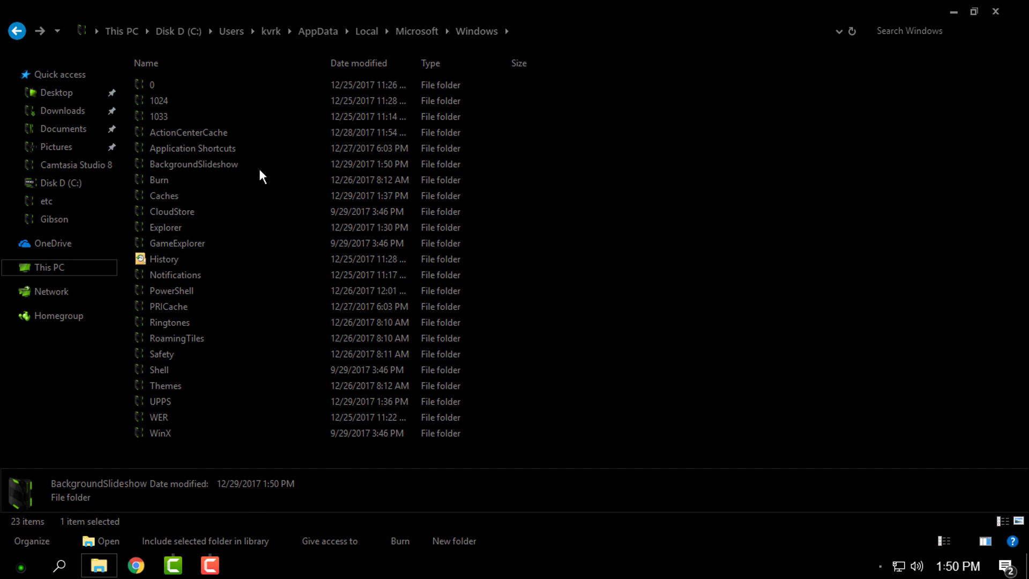
double_click(207, 163)
double_click(169, 83)
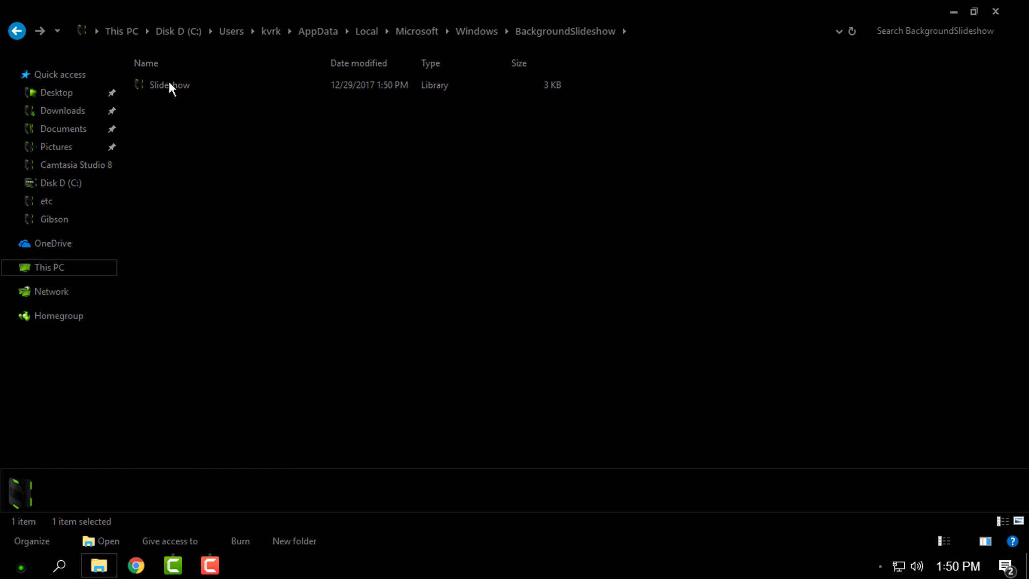
Enlarge the preview pane and preview img7.jpg through img12.jpg, the green leaf image.
click(182, 120)
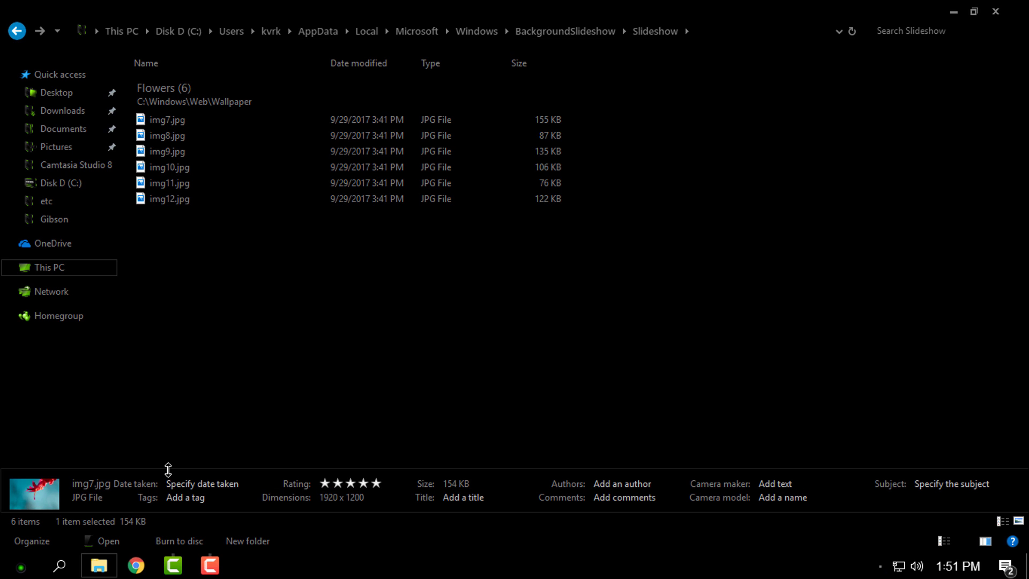
drag(168, 469, 205, 379)
click(181, 134)
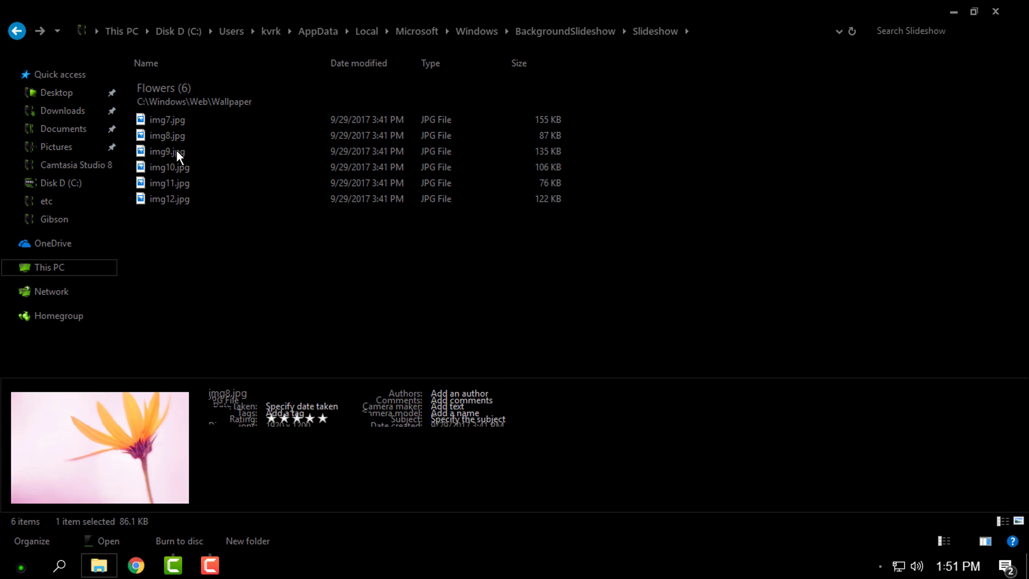
click(176, 150)
click(175, 169)
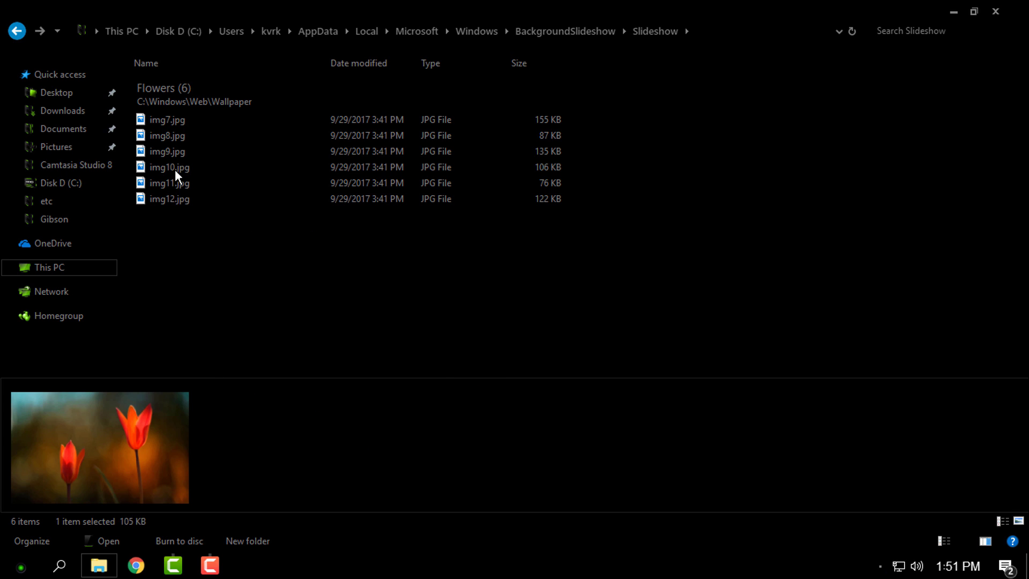
click(171, 183)
click(168, 198)
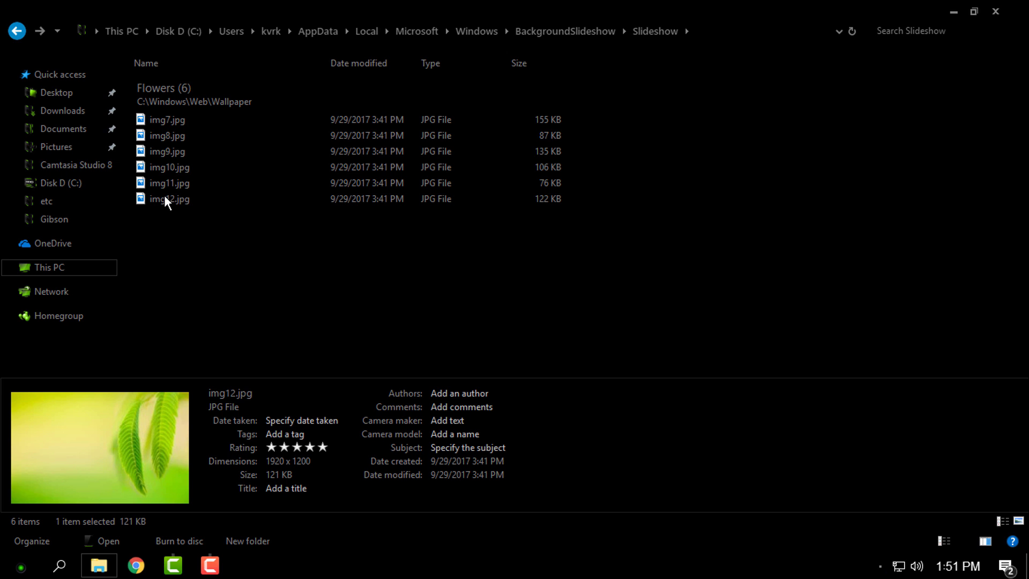
Open img12.jpg in Photos and set it as the desktop background.
double_click(159, 198)
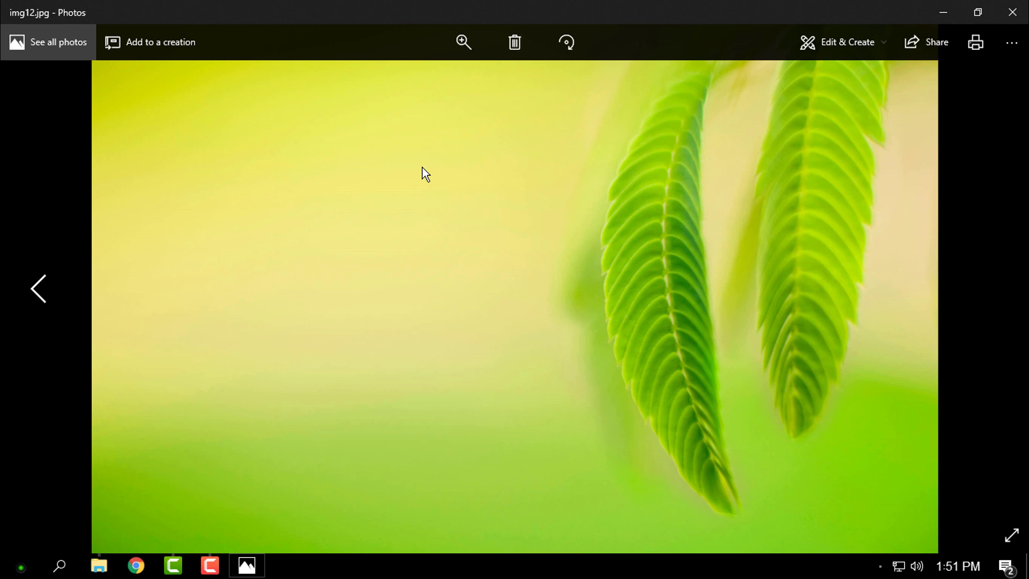
right_click(422, 167)
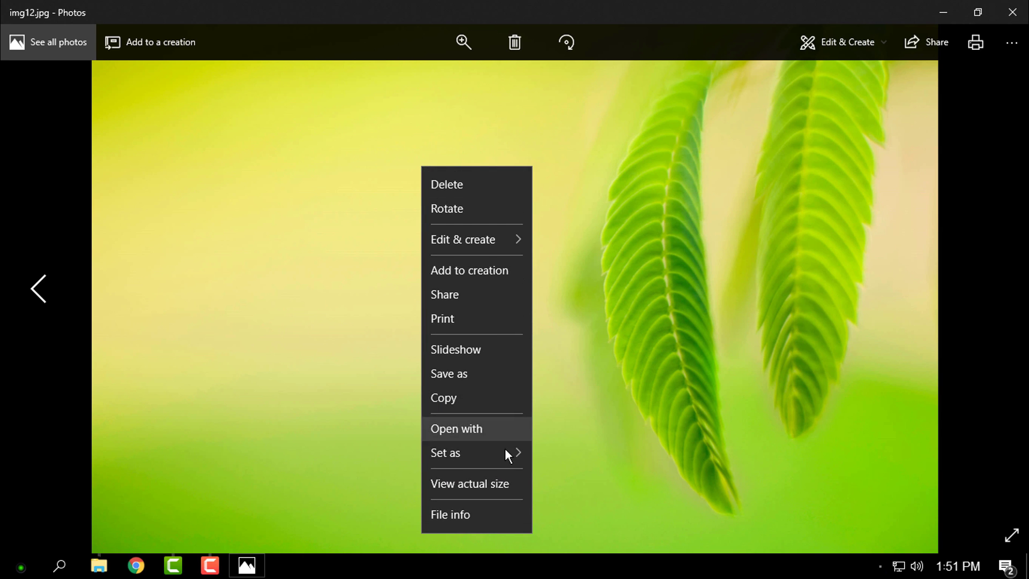
mouse_move(503, 452)
click(580, 483)
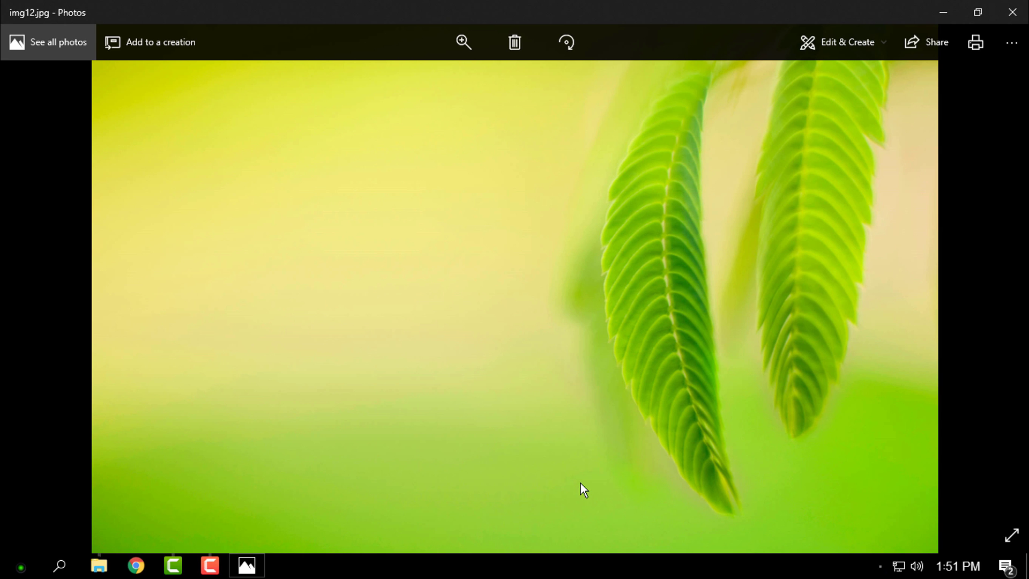
Close Photos and File Explorer, then refresh the desktop.
click(1001, 19)
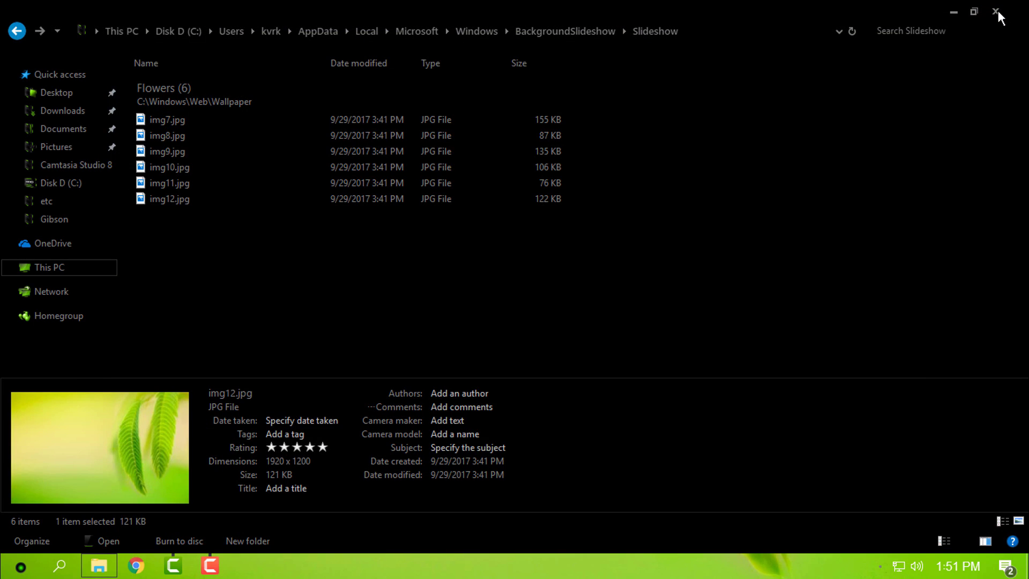
click(998, 10)
right_click(356, 189)
click(387, 249)
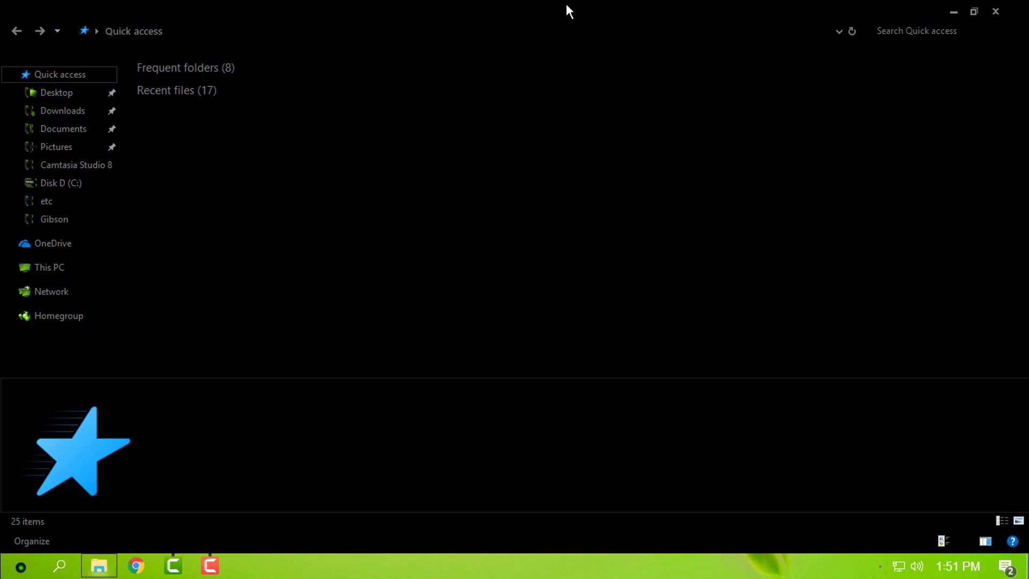
Restore Explorer and widen its navigation pane, close it, then select System Transparency.exe.
drag(568, 9, 545, 103)
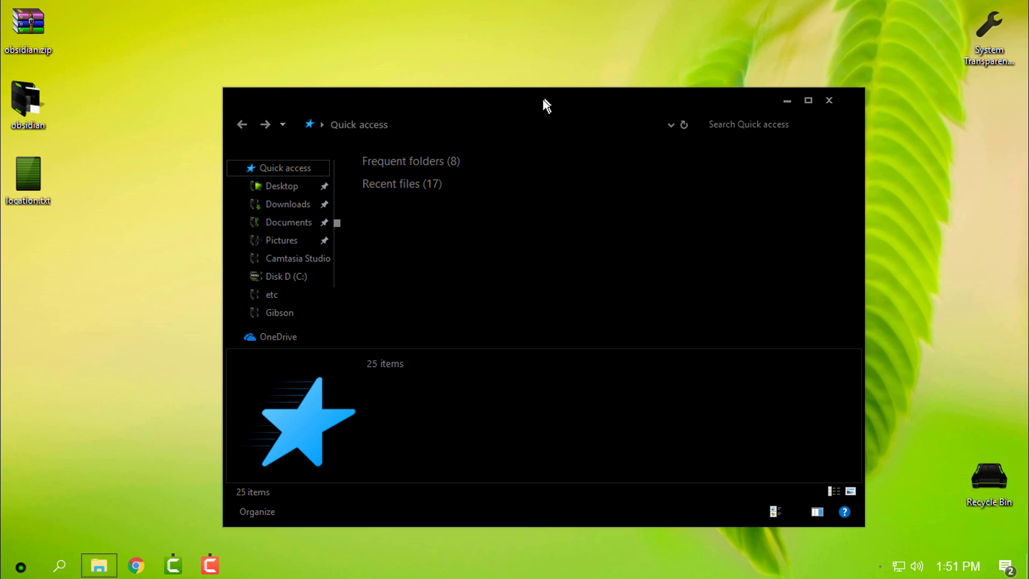
drag(458, 352, 415, 457)
click(828, 103)
key(super)
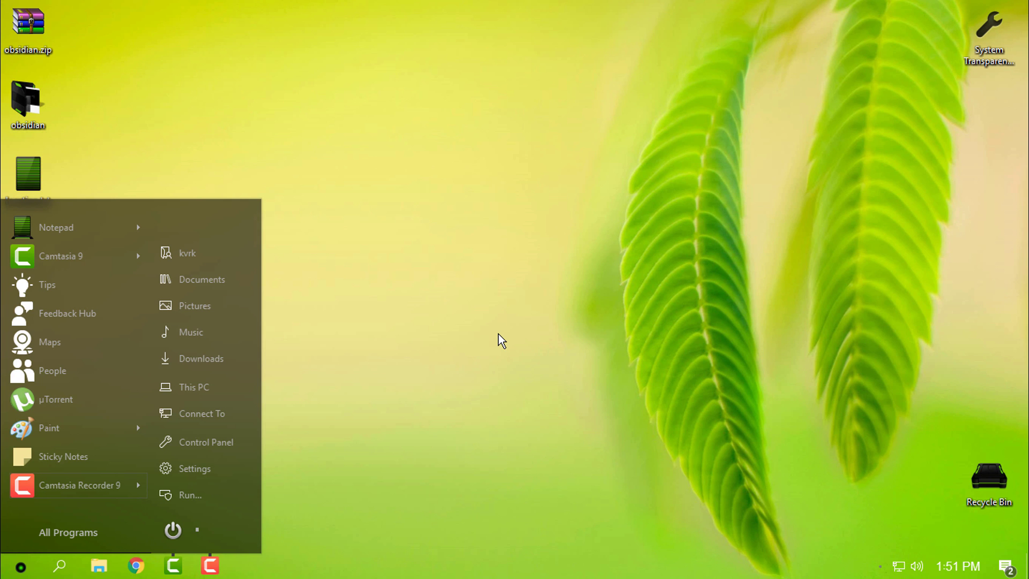
click(982, 48)
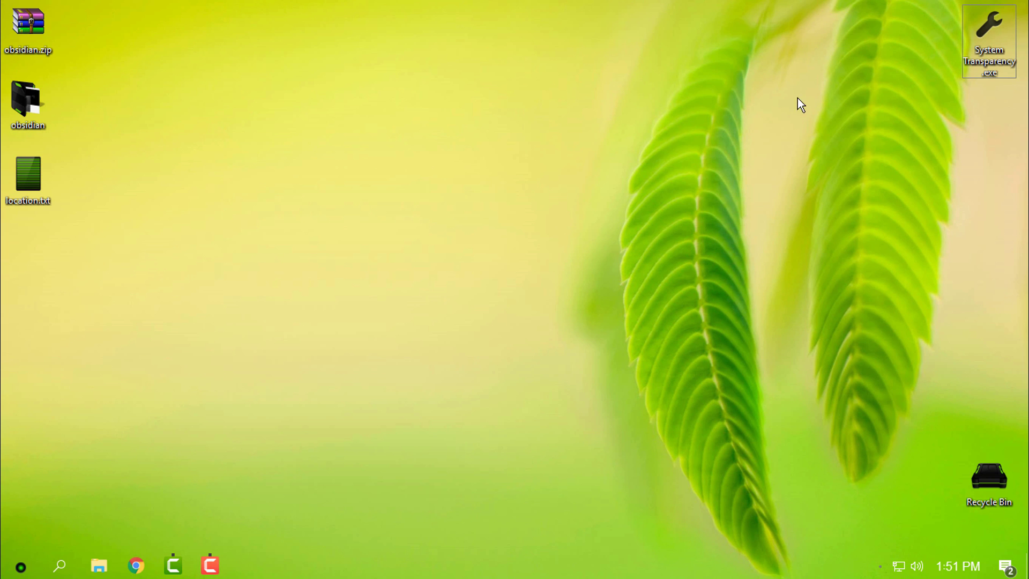
Refresh the desktop, run System Transparency.exe, and place its icon among hidden tray icons.
right_click(757, 111)
click(796, 167)
click(982, 48)
click(879, 566)
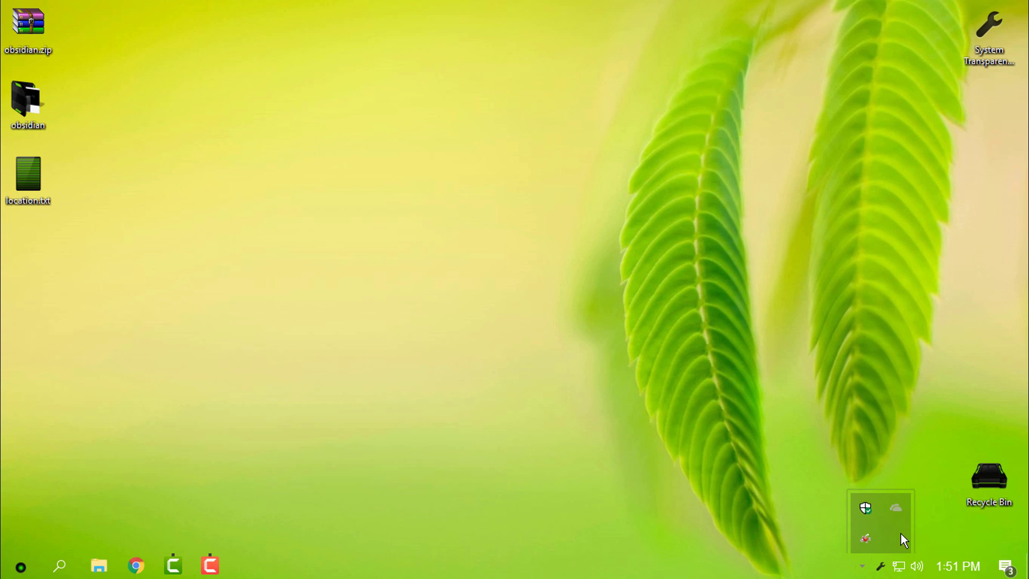
drag(880, 565, 867, 572)
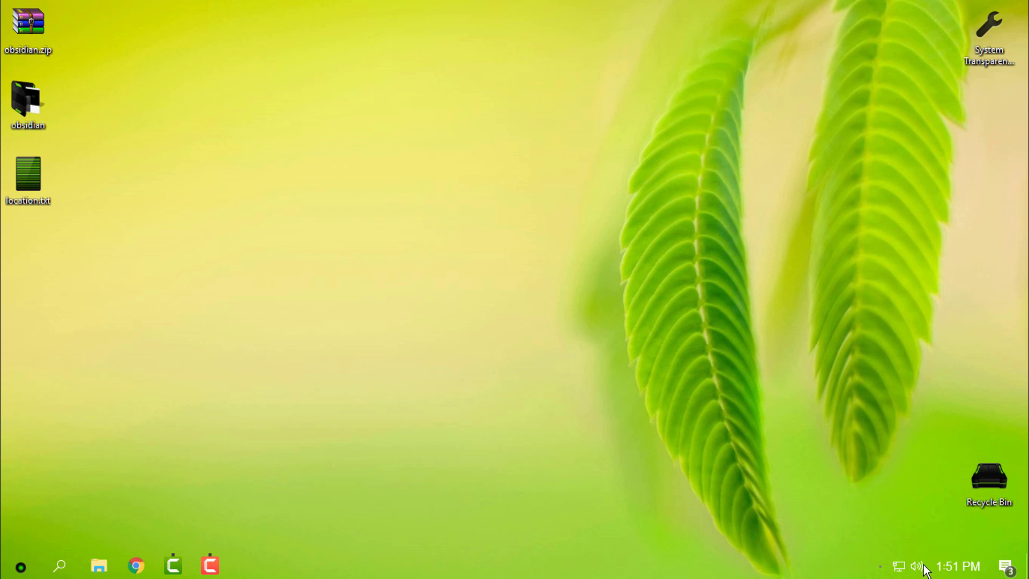
click(880, 566)
Set transparency 225 for menus, taskbar, Start menu and Explorer windows, add to startup, and apply.
right_click(895, 536)
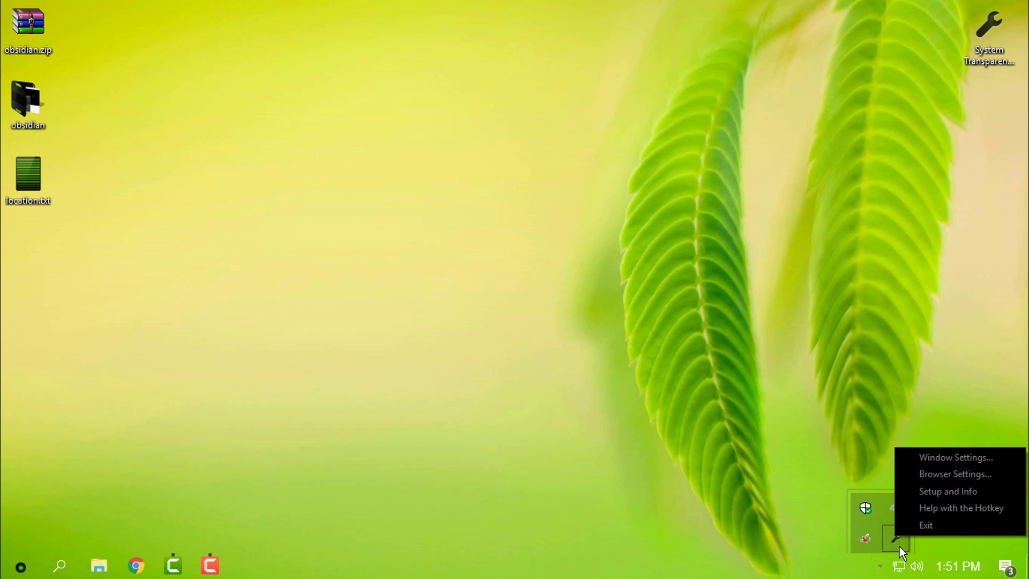
click(935, 492)
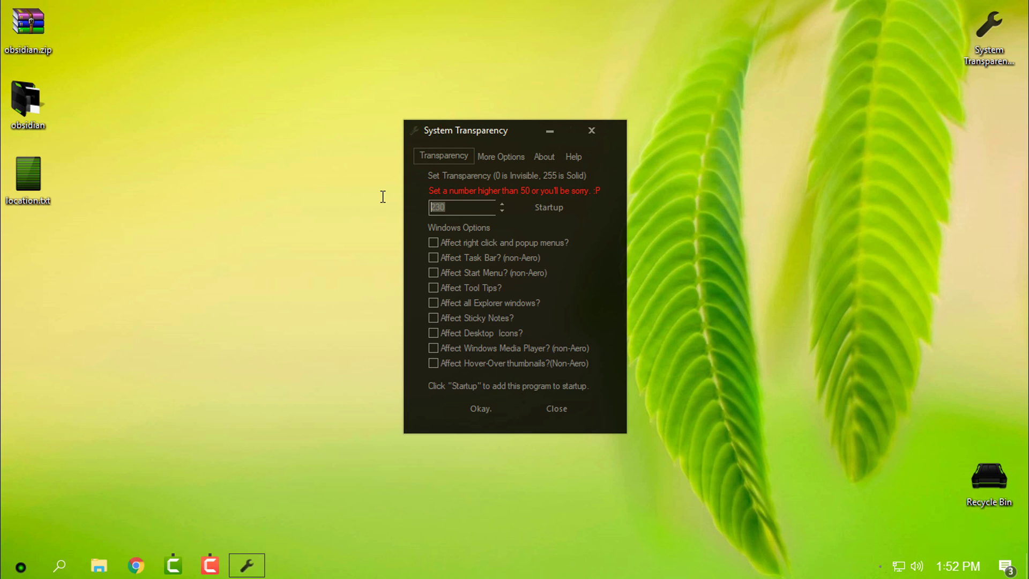
text(225)
click(432, 244)
click(433, 302)
click(547, 205)
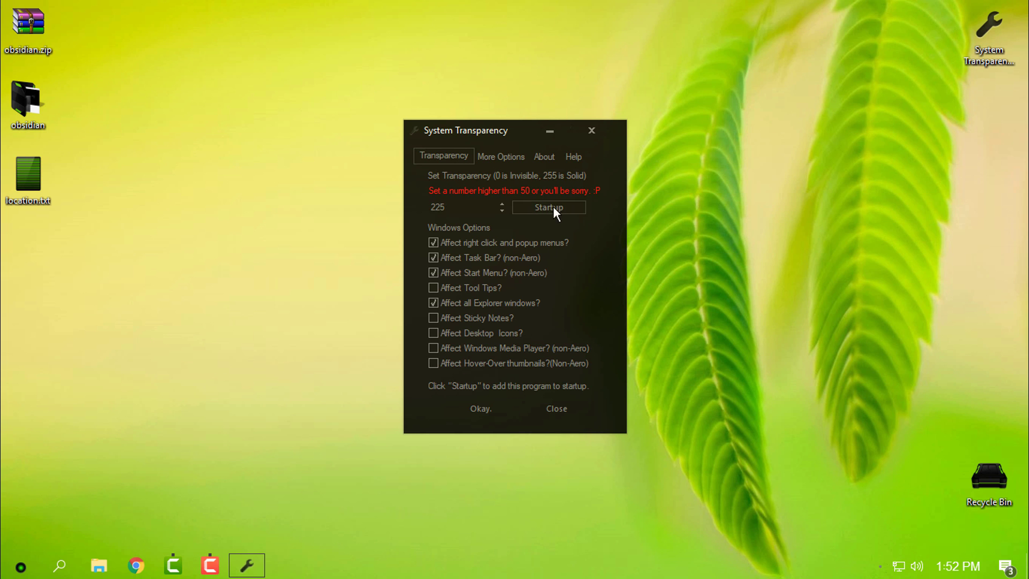
click(478, 407)
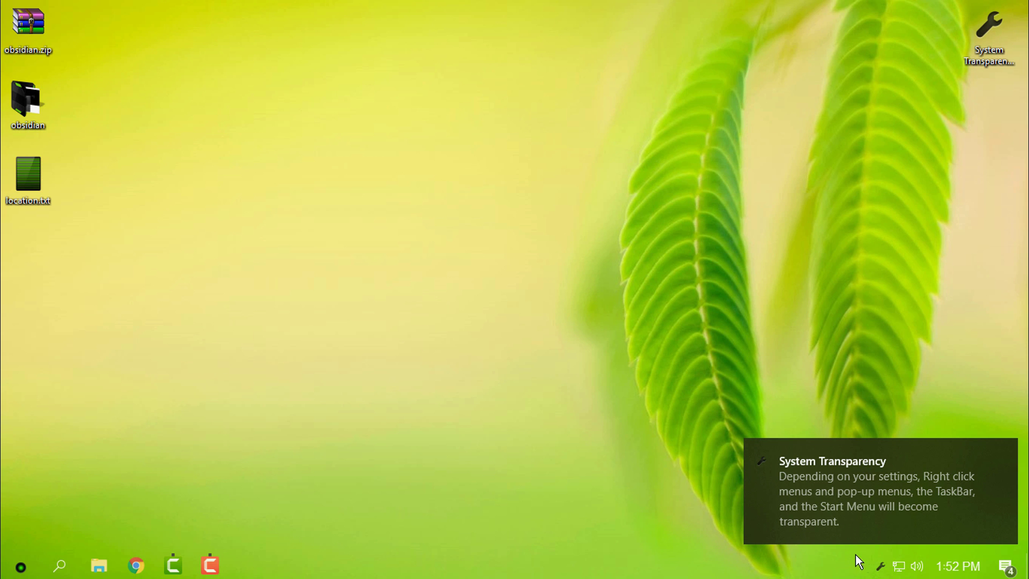
Open File Explorer on This PC, view Disk C details, maximize and restore it, then close it.
click(98, 567)
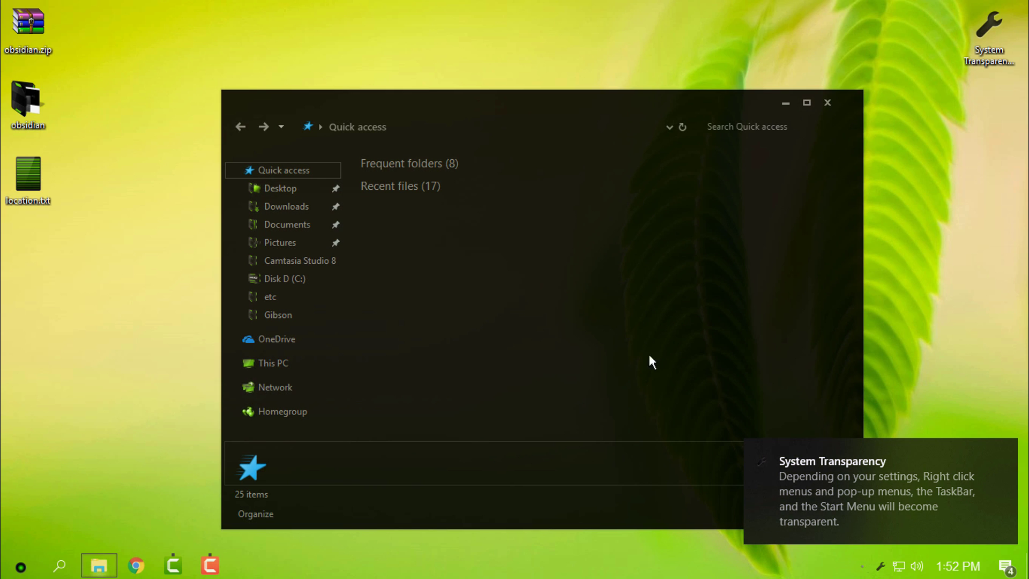
click(276, 363)
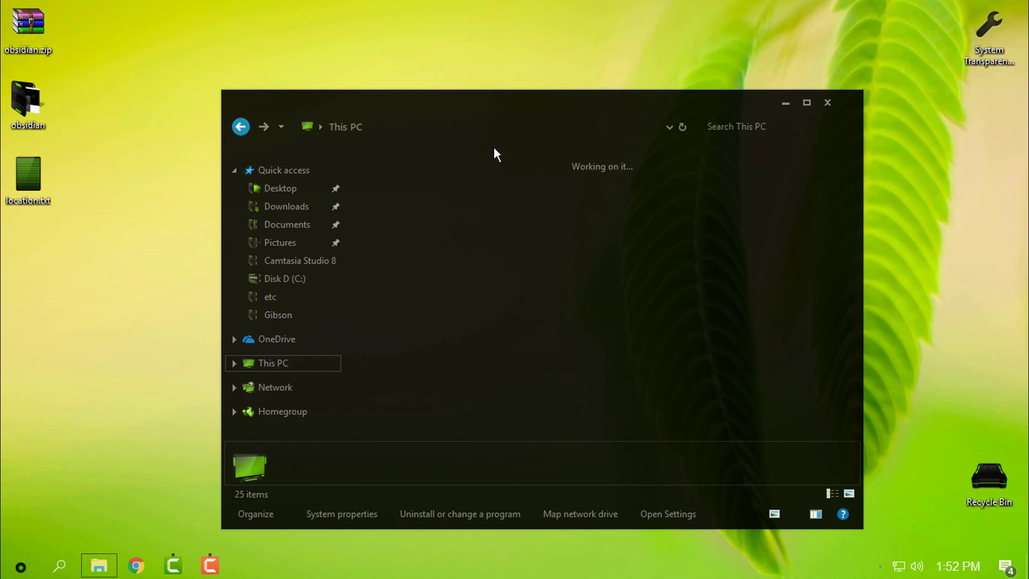
drag(501, 106, 620, 48)
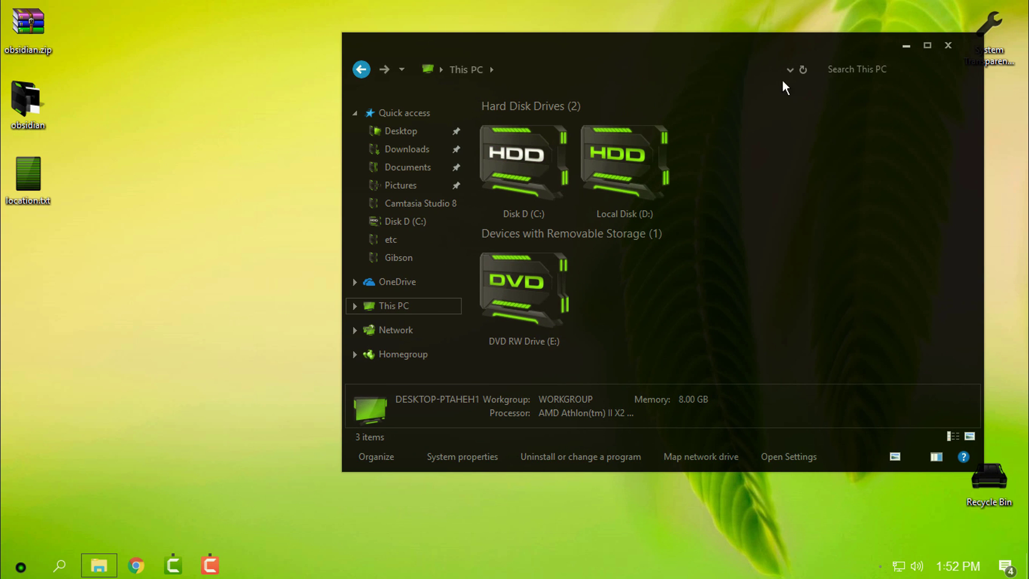
click(551, 188)
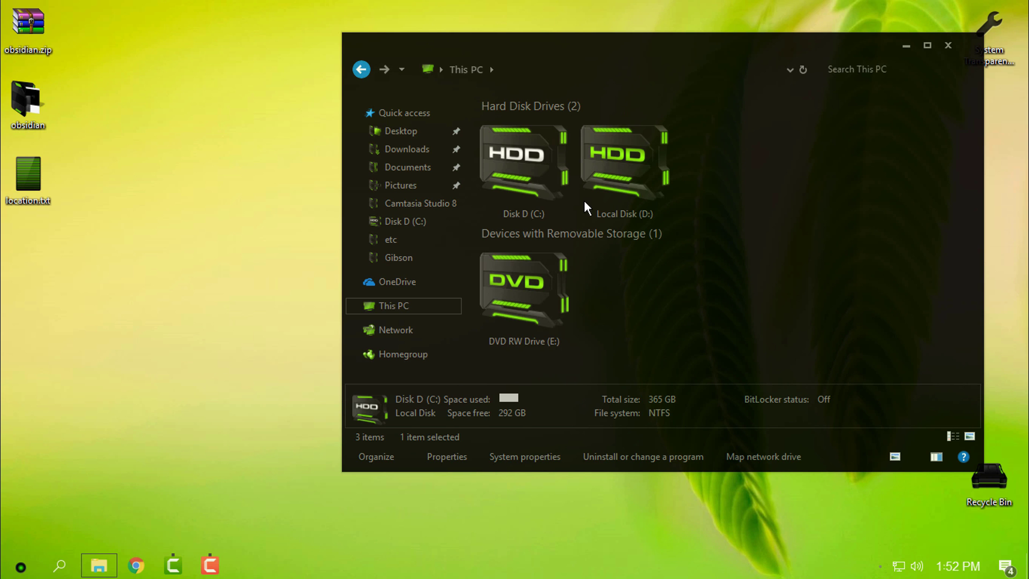
click(927, 48)
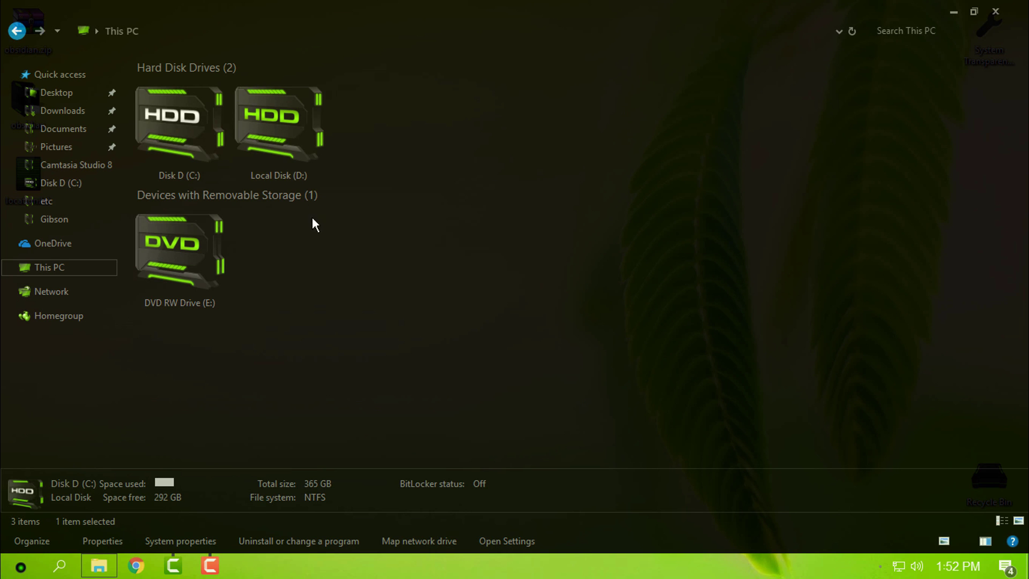
drag(405, 6, 497, 89)
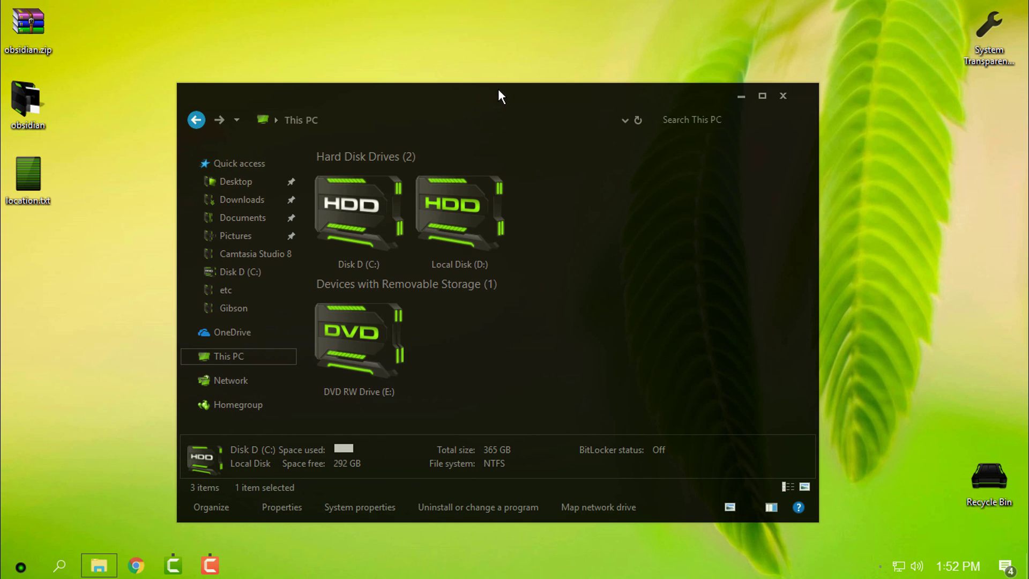
click(762, 96)
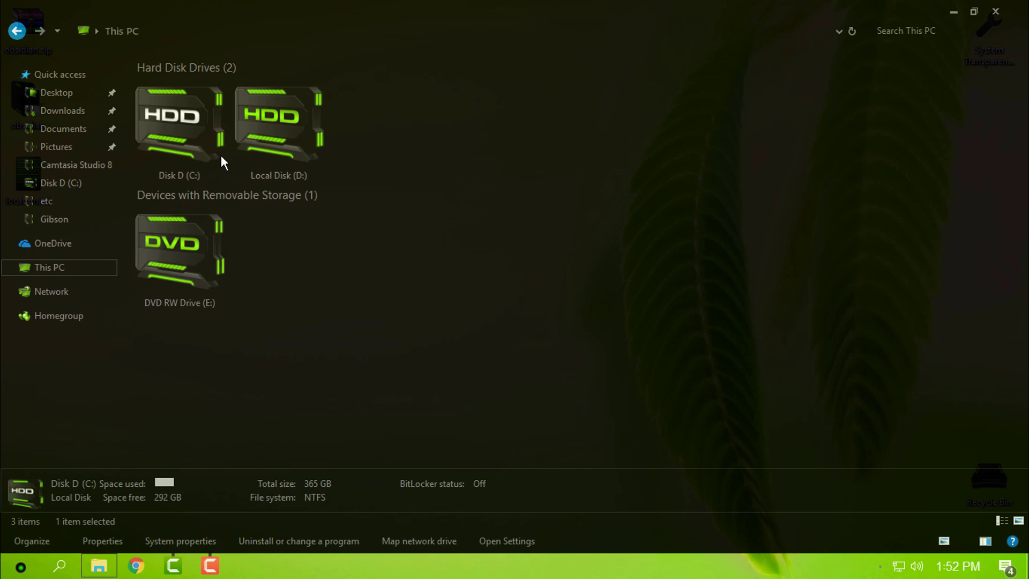
double_click(489, 11)
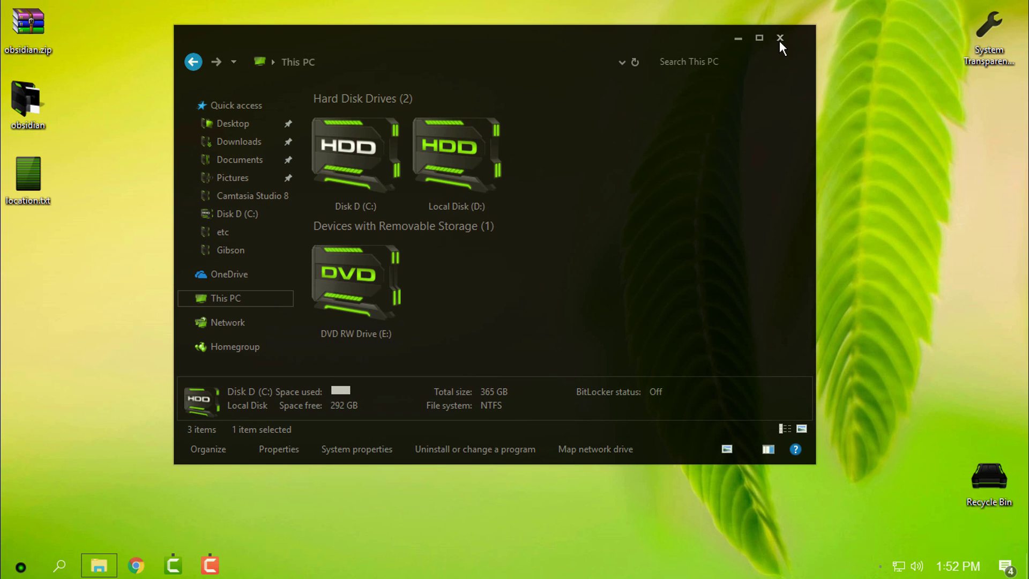
click(779, 39)
Open This PC Properties from Start to view system information, then close it.
click(36, 560)
right_click(213, 395)
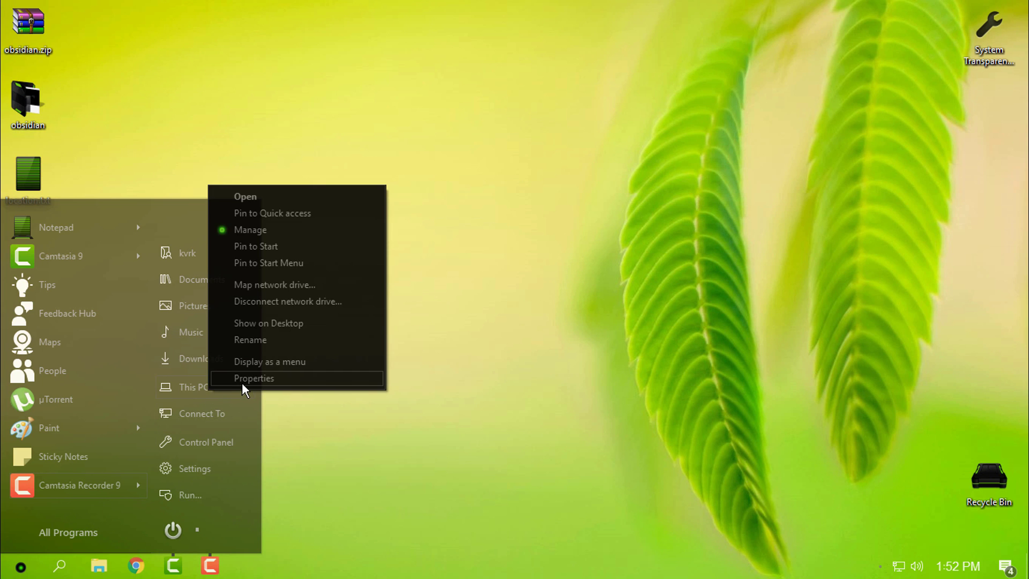
click(244, 382)
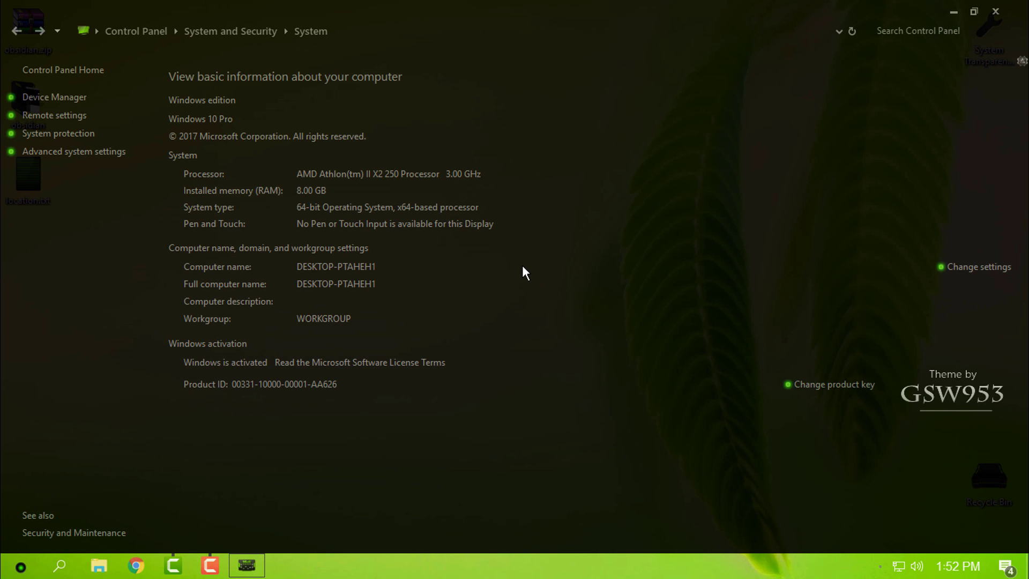
double_click(557, 28)
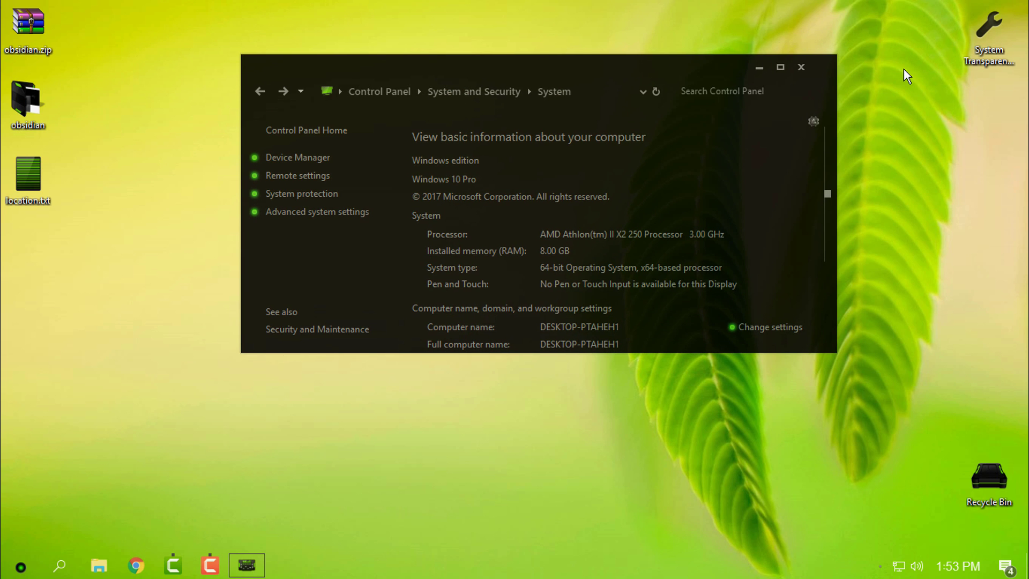
click(808, 68)
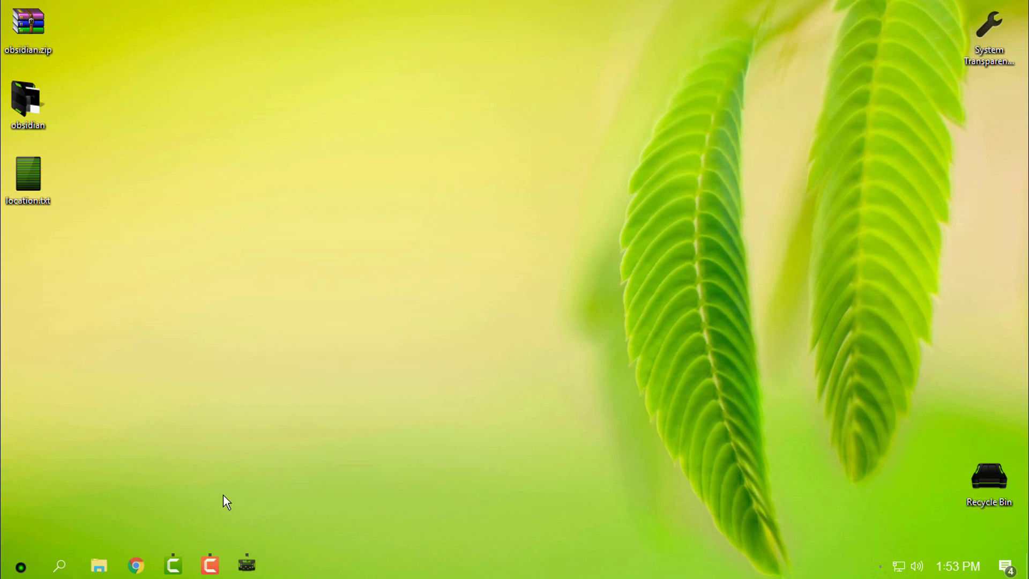
Set the System Transparency level to 240 and apply it.
click(881, 562)
right_click(895, 539)
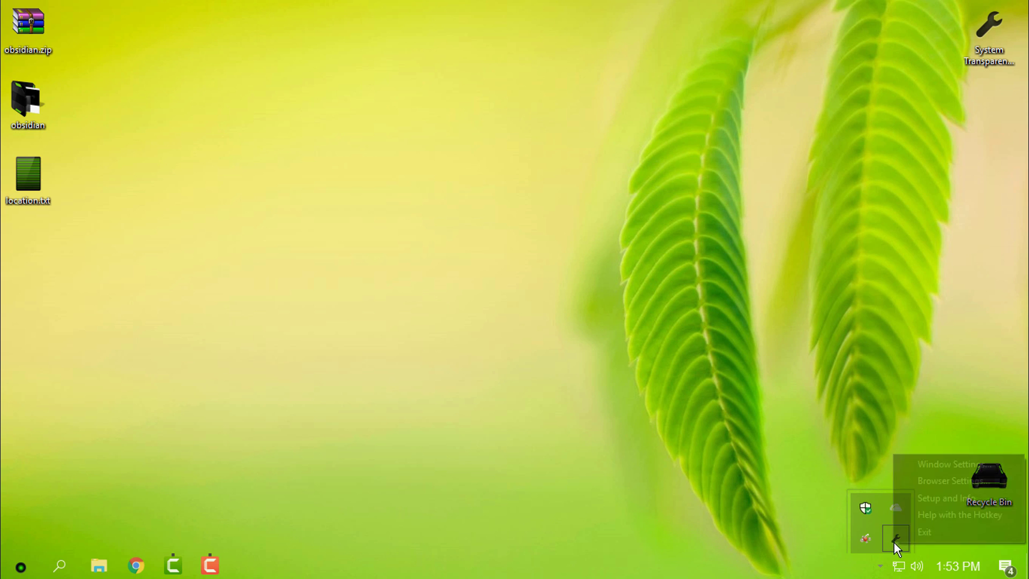
click(905, 494)
text(24)
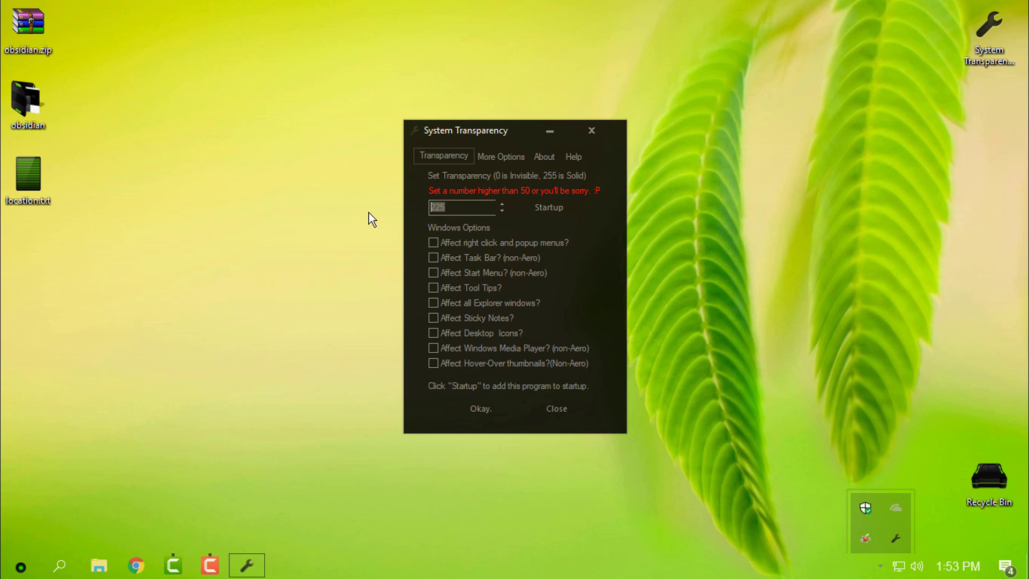
text(0)
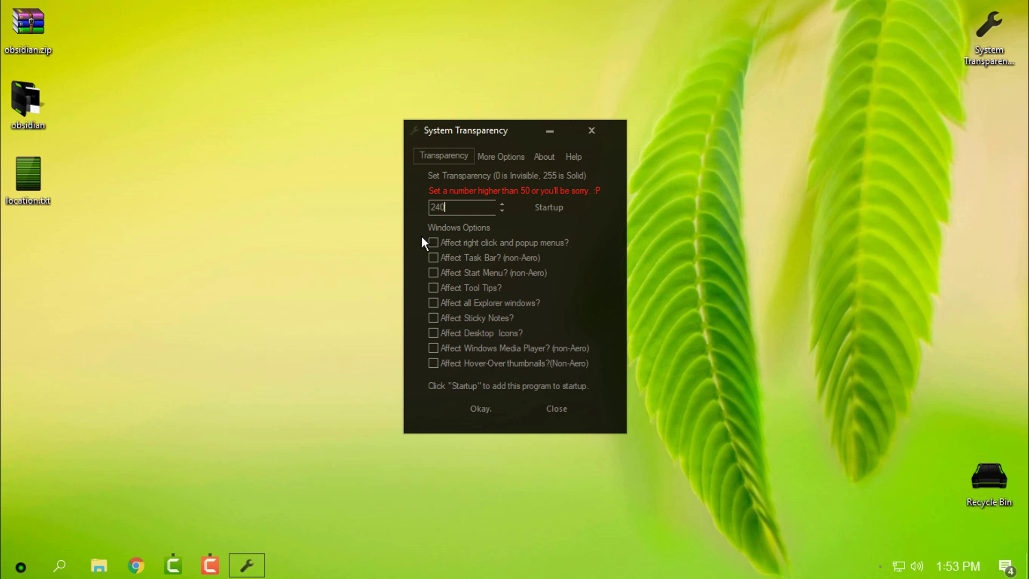
click(475, 409)
Open File Explorer on This PC, maximize and restore it to check transparency, then close it.
click(112, 573)
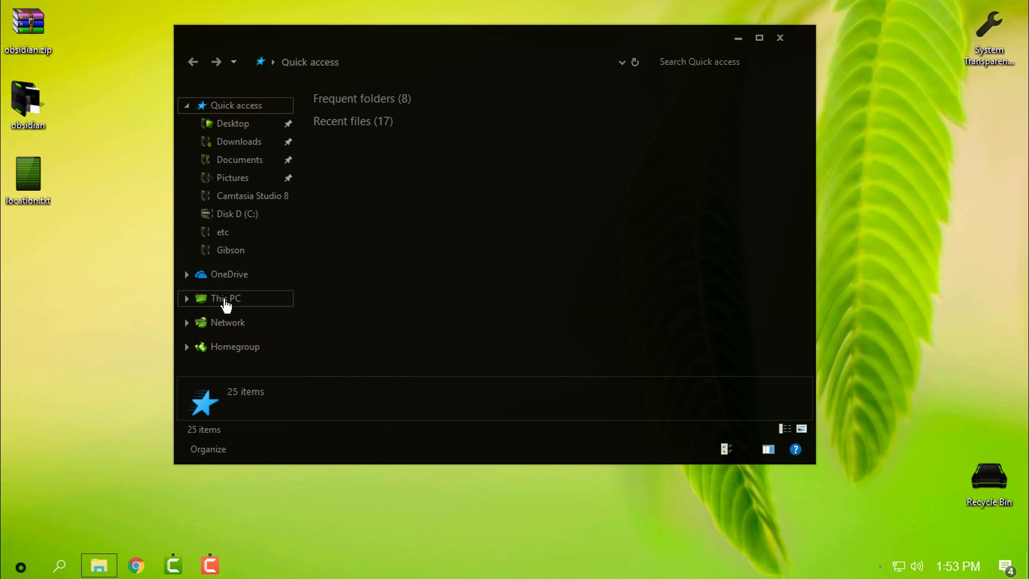
click(234, 298)
drag(544, 46, 633, 113)
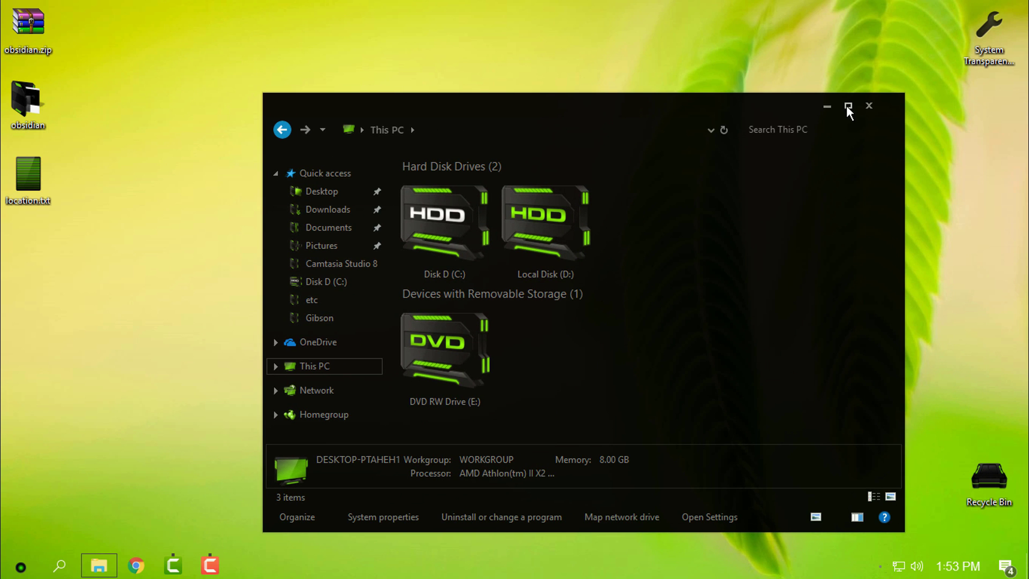
click(848, 106)
drag(604, 8, 567, 57)
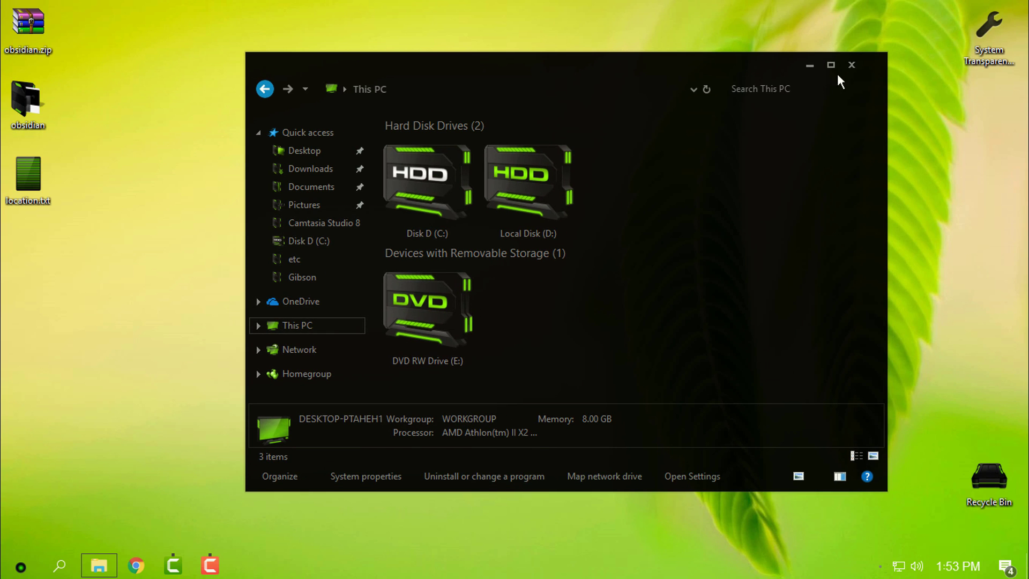
click(852, 64)
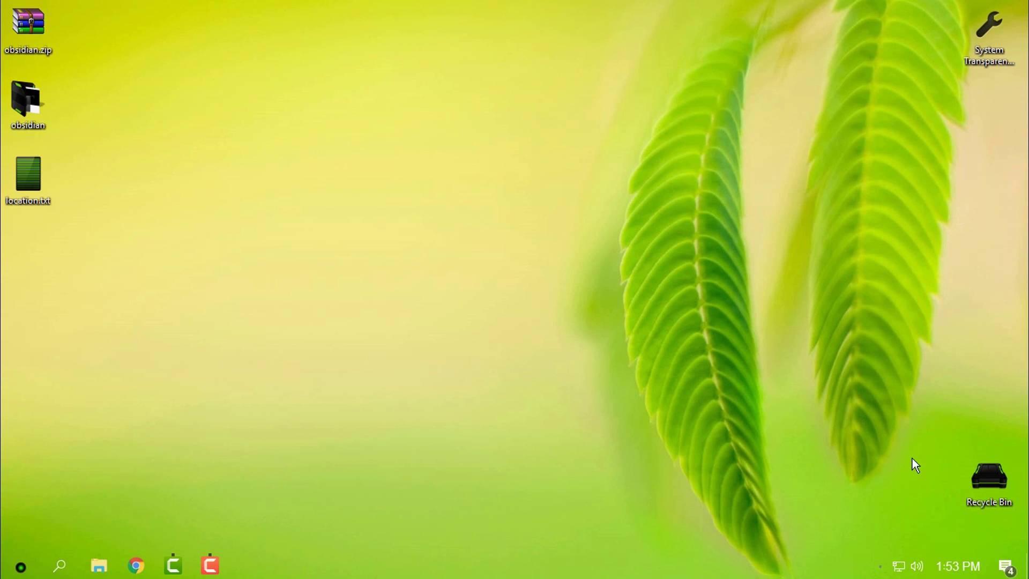
Change the System Transparency level to 235 and apply it.
click(880, 566)
right_click(893, 539)
click(924, 491)
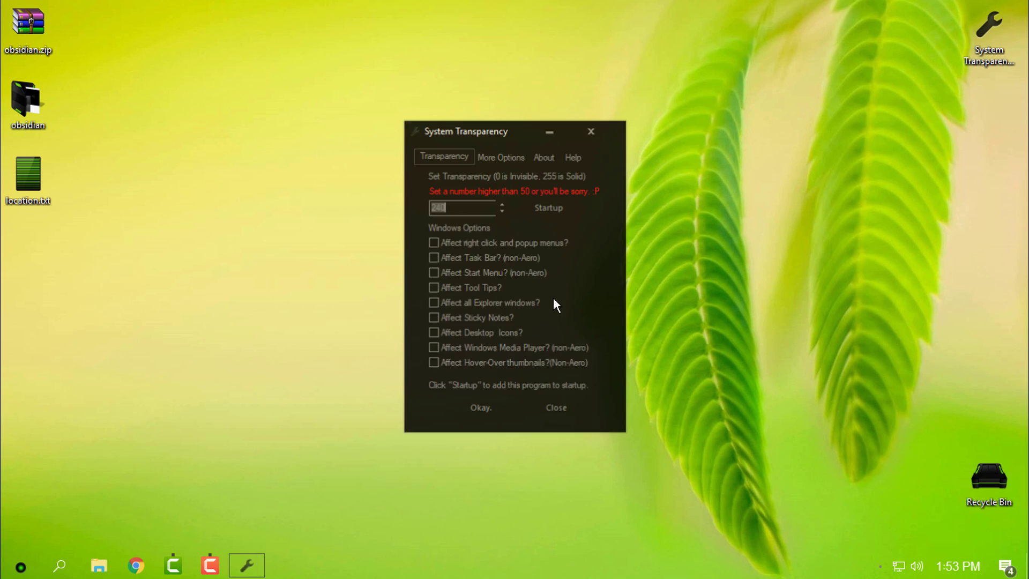
text(235)
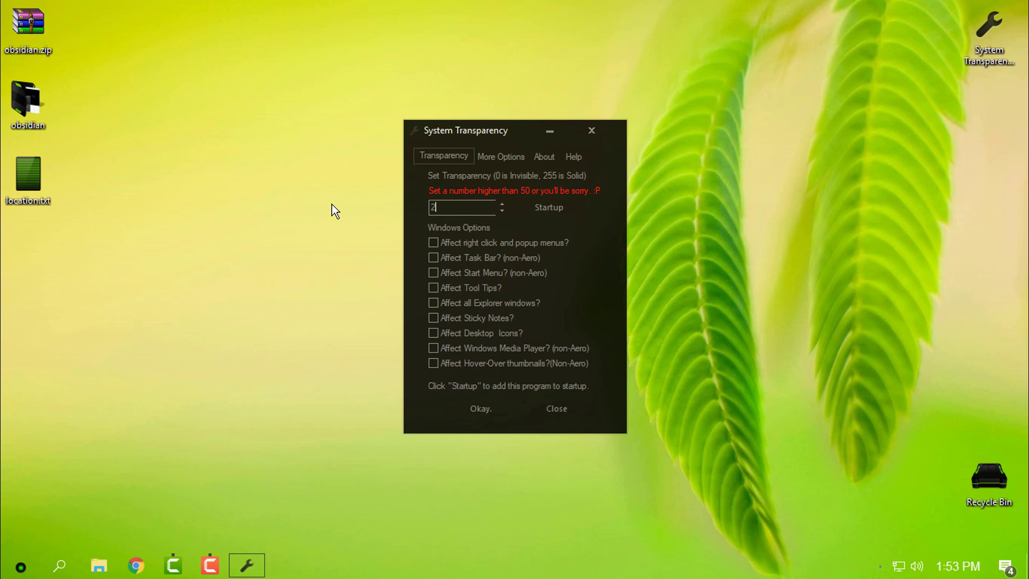
click(497, 410)
Open This PC's drives in File Explorer, reposition the window, then minimize and restore it.
click(98, 566)
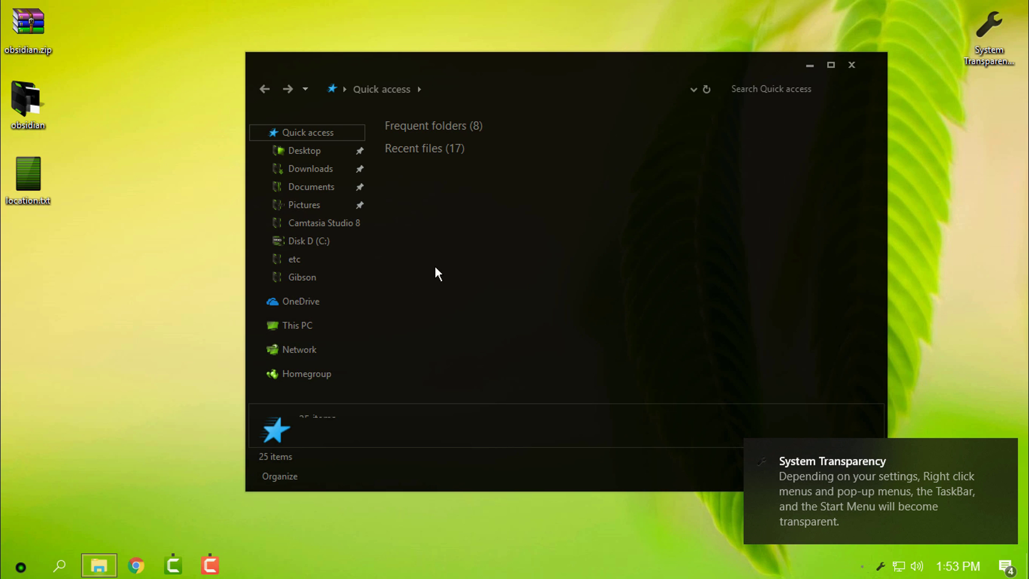
click(316, 323)
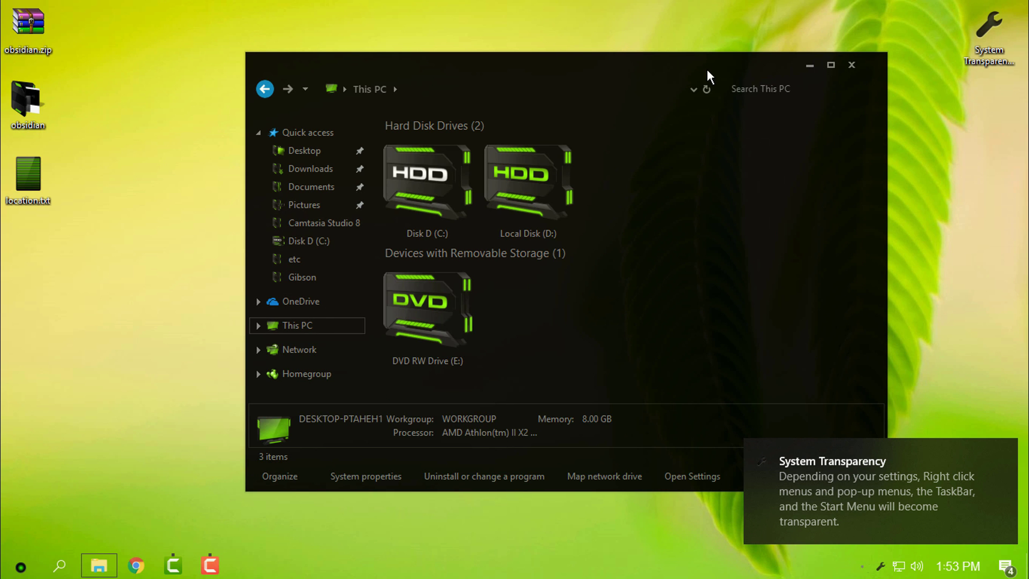
drag(706, 69, 672, 45)
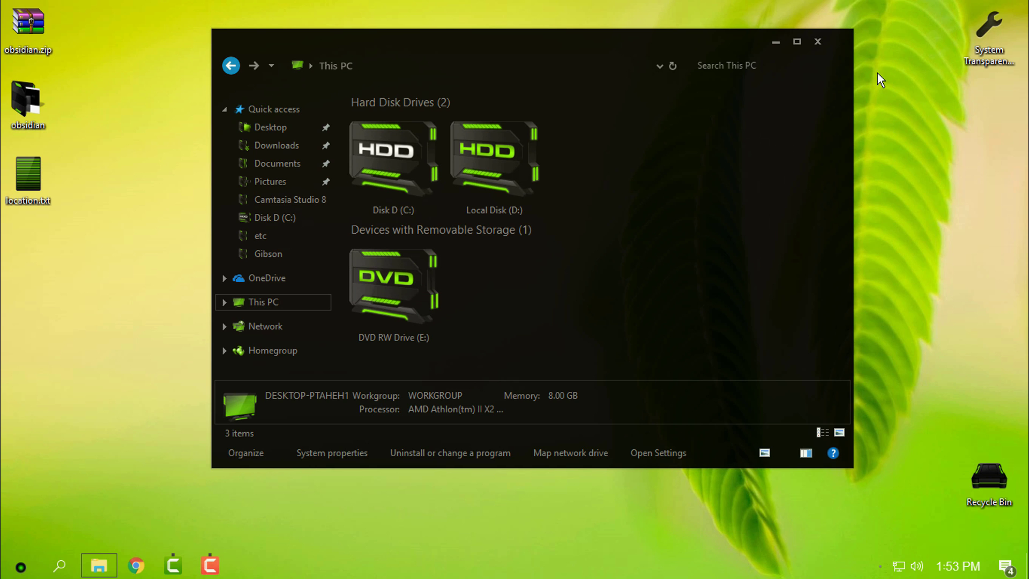
click(776, 44)
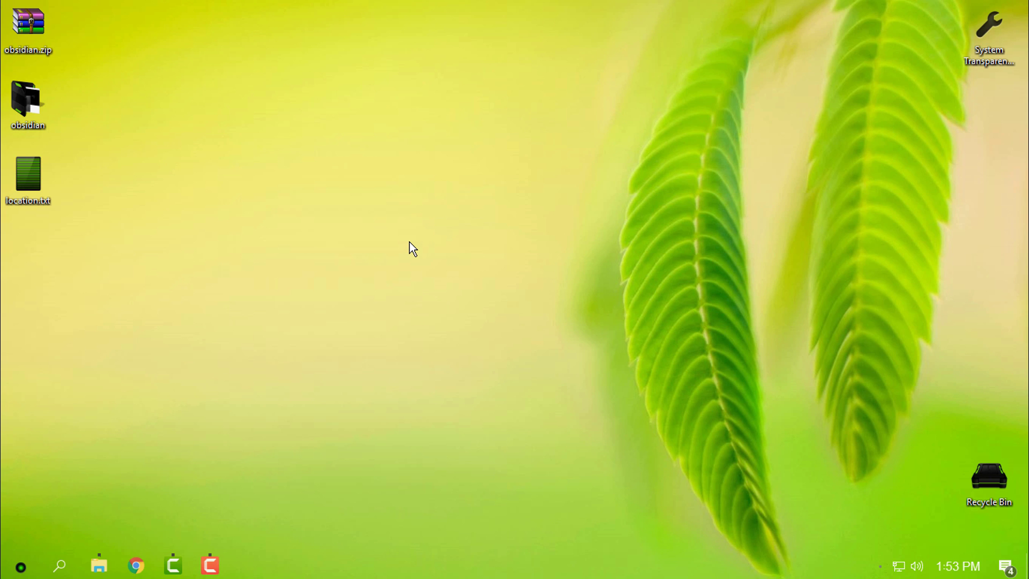
click(99, 565)
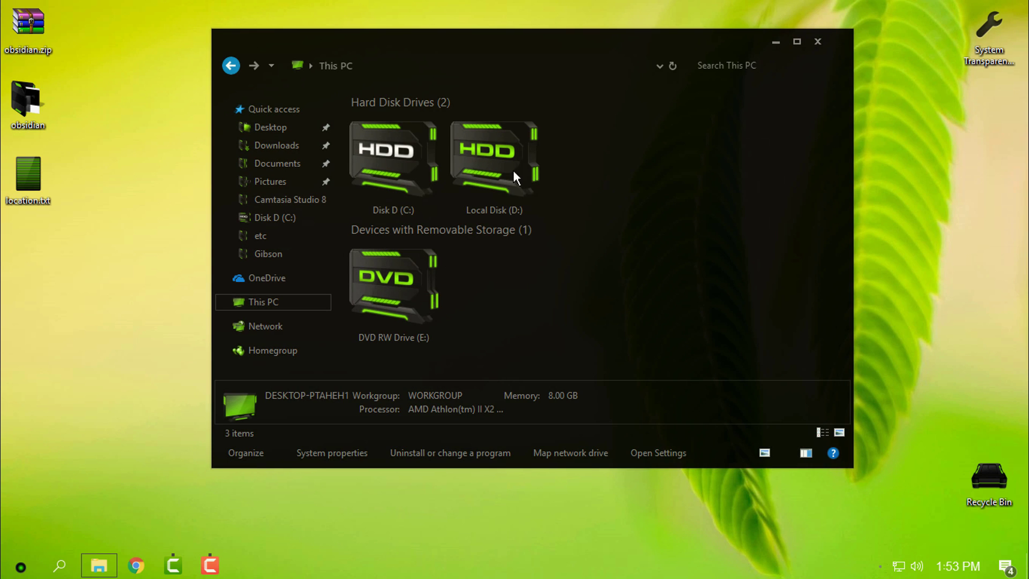
drag(616, 43, 570, 85)
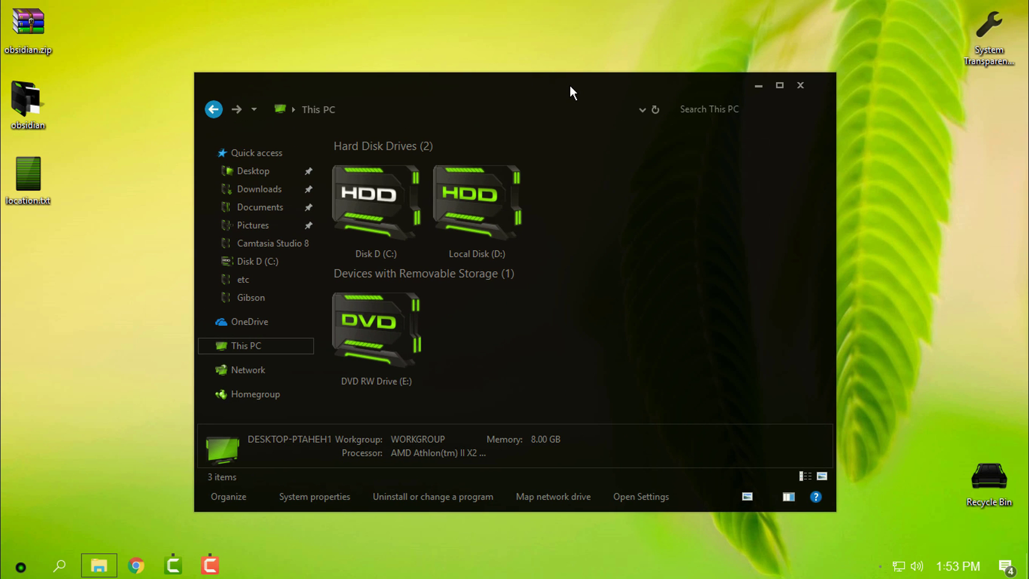
Show the translucent Start menu beside the repositioned This PC window.
key(super)
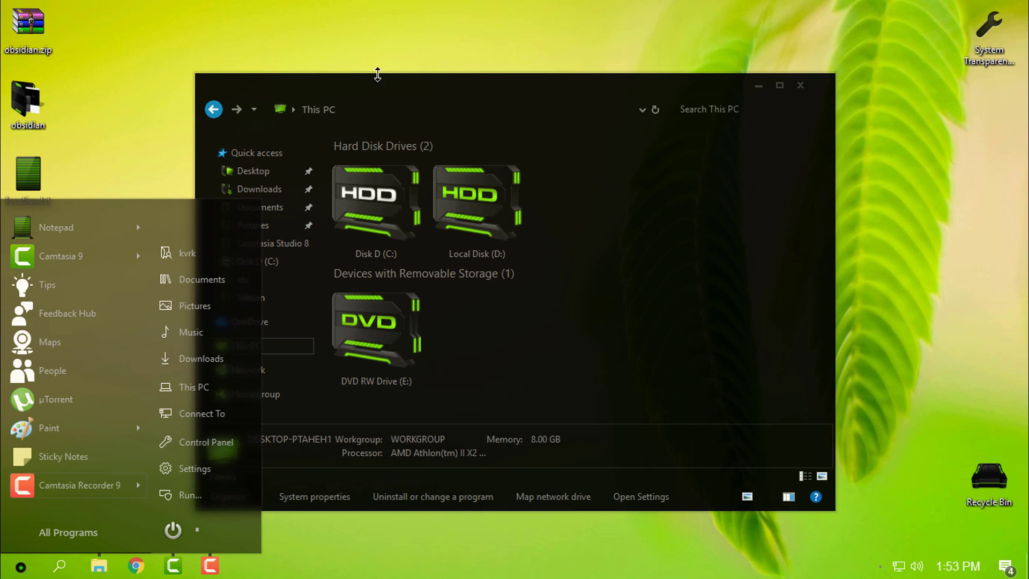
drag(374, 84, 536, 29)
key(super)
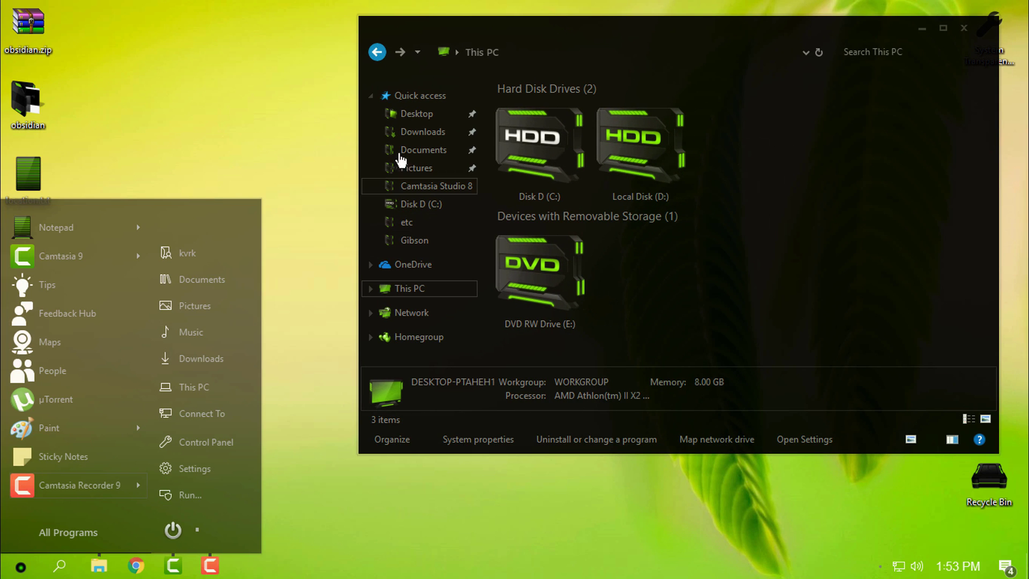